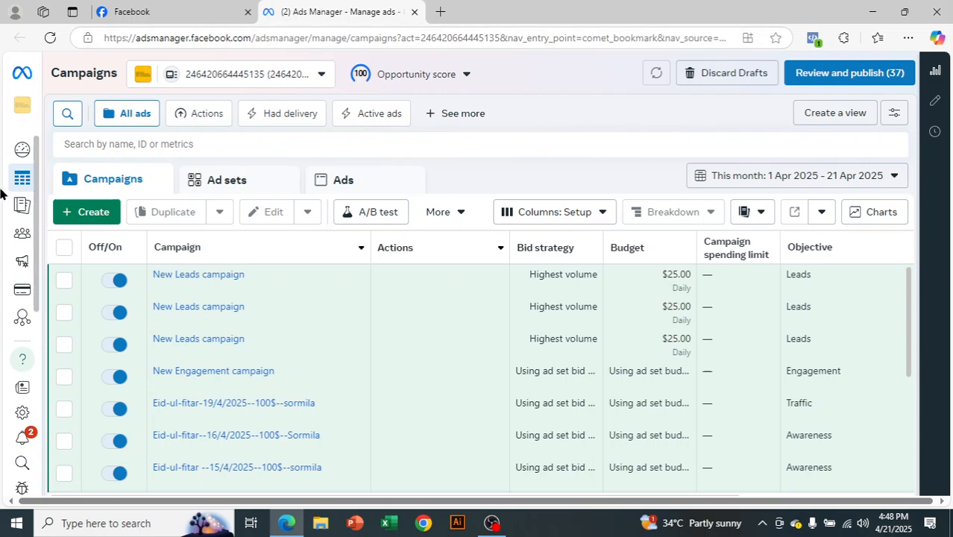
Go to the ad account's Audiences and start creating a Custom Audience.
{"action": "left_click", "coordinate": [25, 352]}
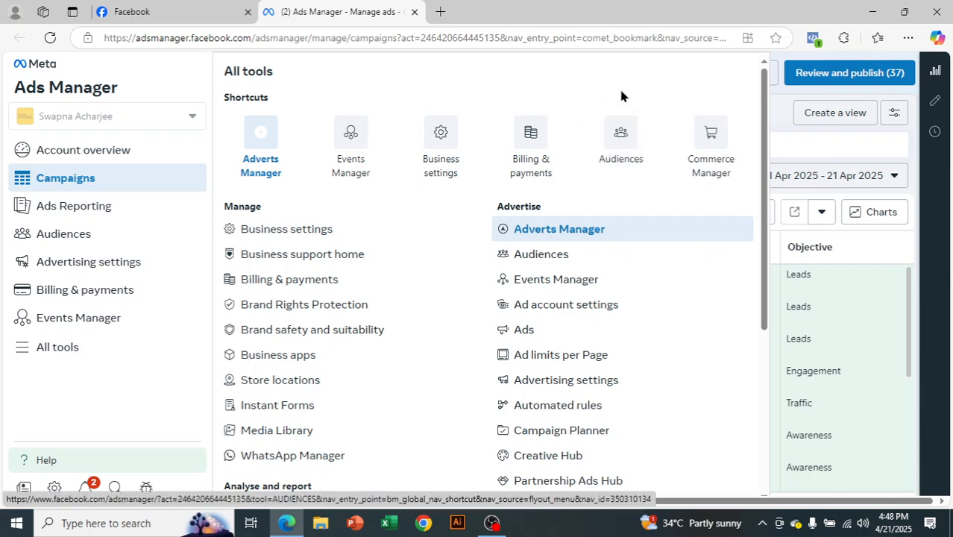
{"action": "left_click", "coordinate": [628, 168]}
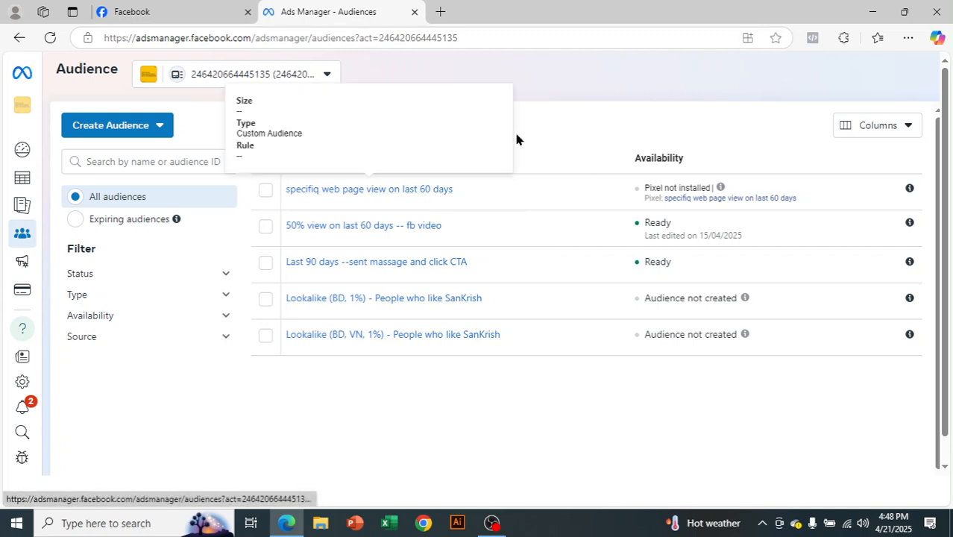
{"action": "left_click", "coordinate": [159, 128]}
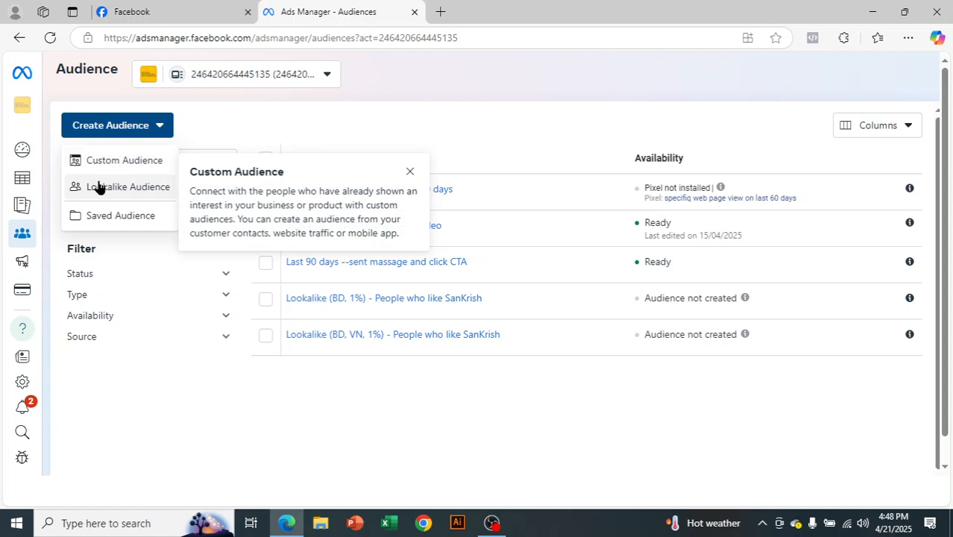
{"action": "mouse_move", "coordinate": [155, 187]}
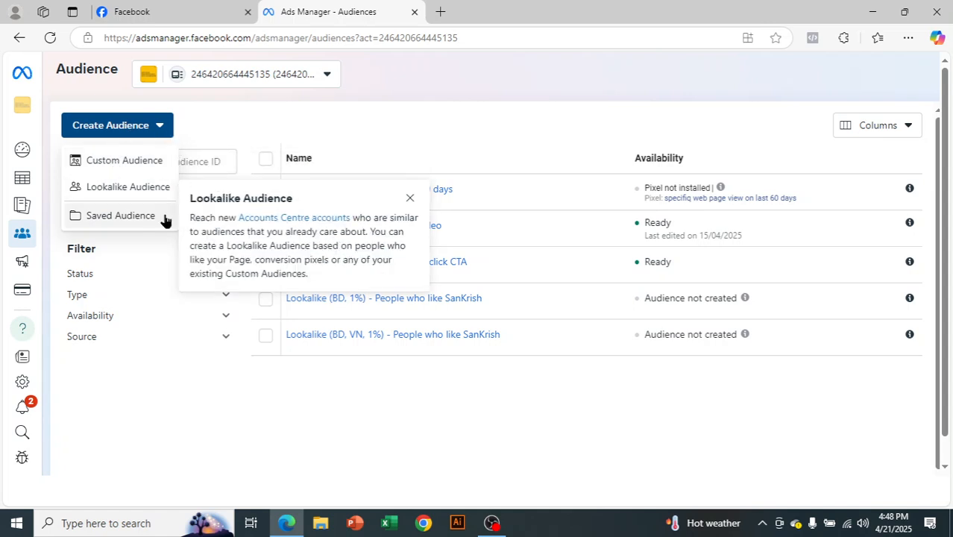
{"action": "left_click", "coordinate": [138, 159]}
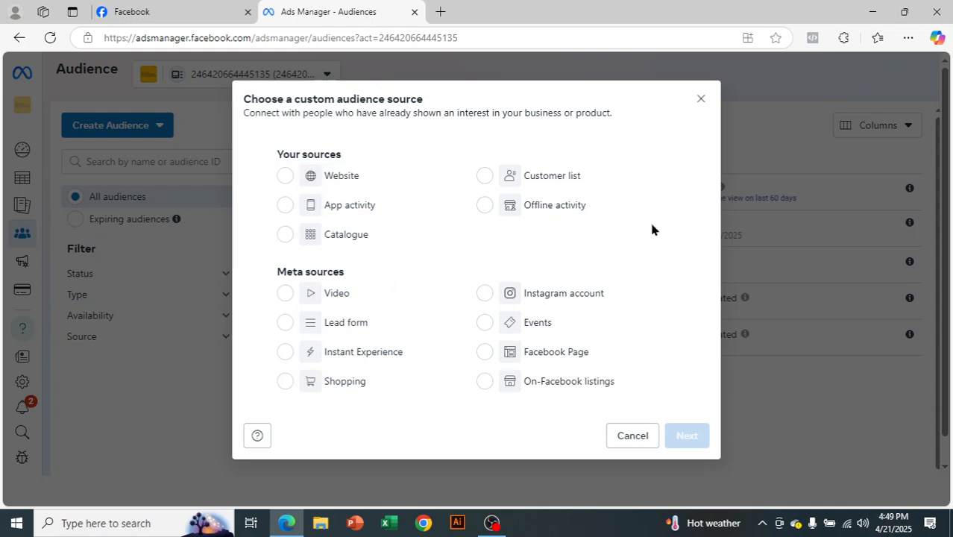
{"action": "left_click_drag", "start_coordinate": [283, 153], "coordinate": [353, 156]}
{"action": "left_click", "coordinate": [342, 154]}
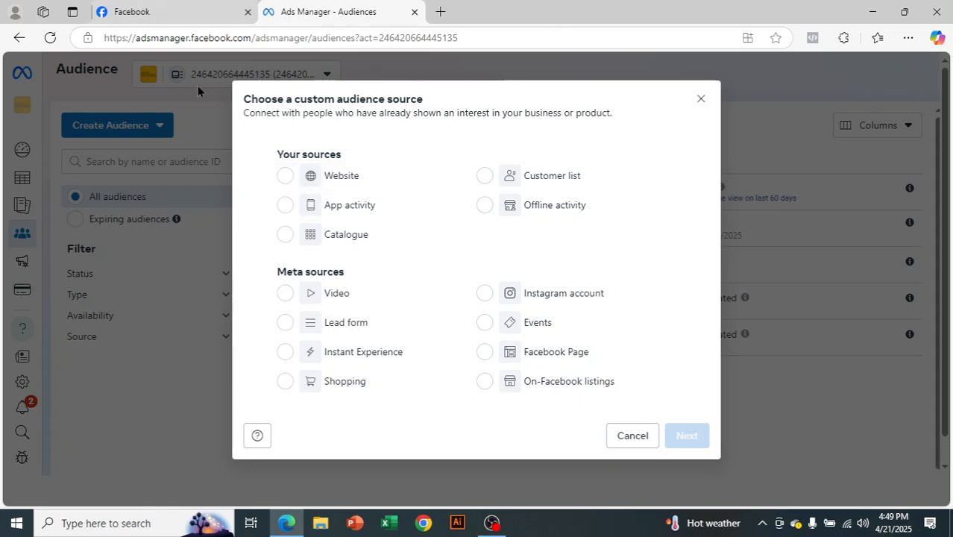
{"action": "left_click_drag", "start_coordinate": [278, 270], "coordinate": [344, 270]}
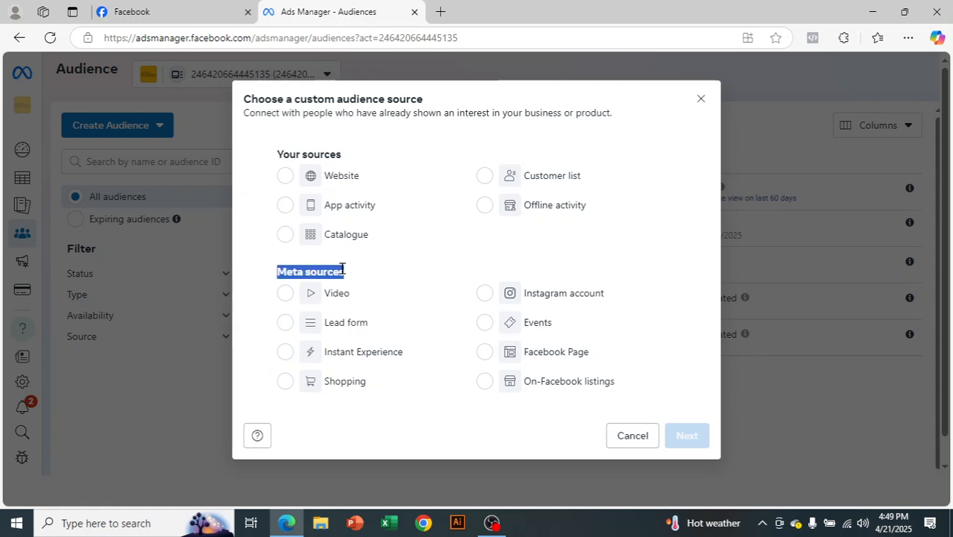
{"action": "left_click", "coordinate": [423, 415]}
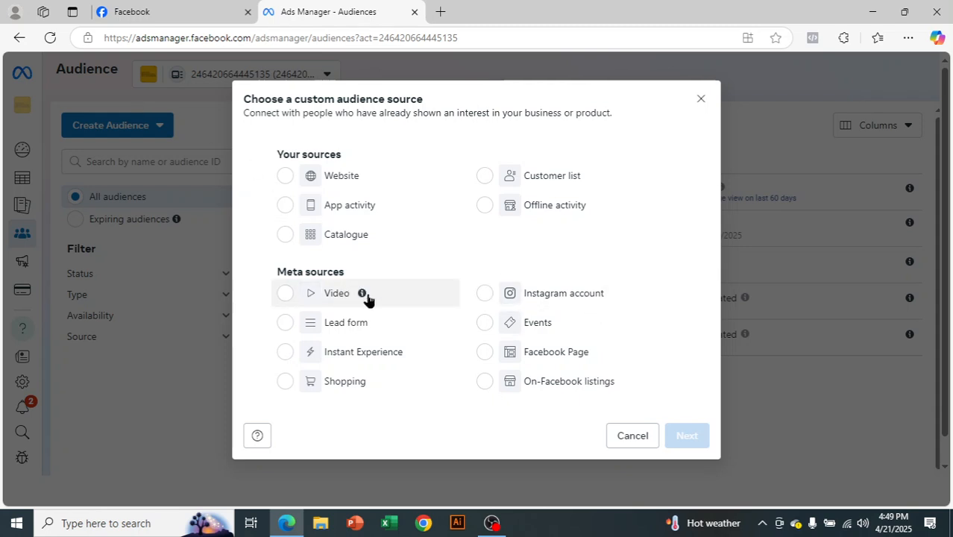
Choose Video under Meta sources as the custom audience source and proceed to the audience setup.
{"action": "left_click", "coordinate": [418, 192]}
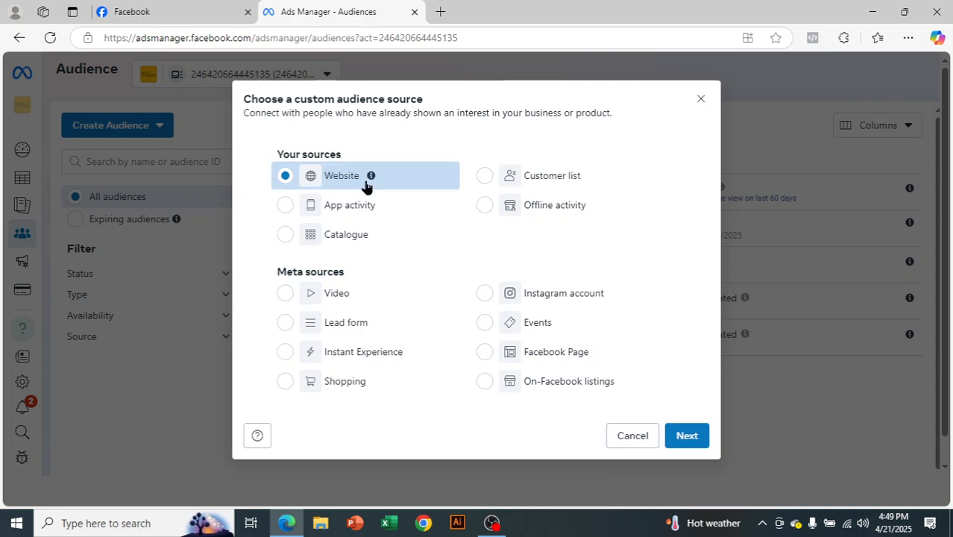
{"action": "left_click", "coordinate": [338, 298]}
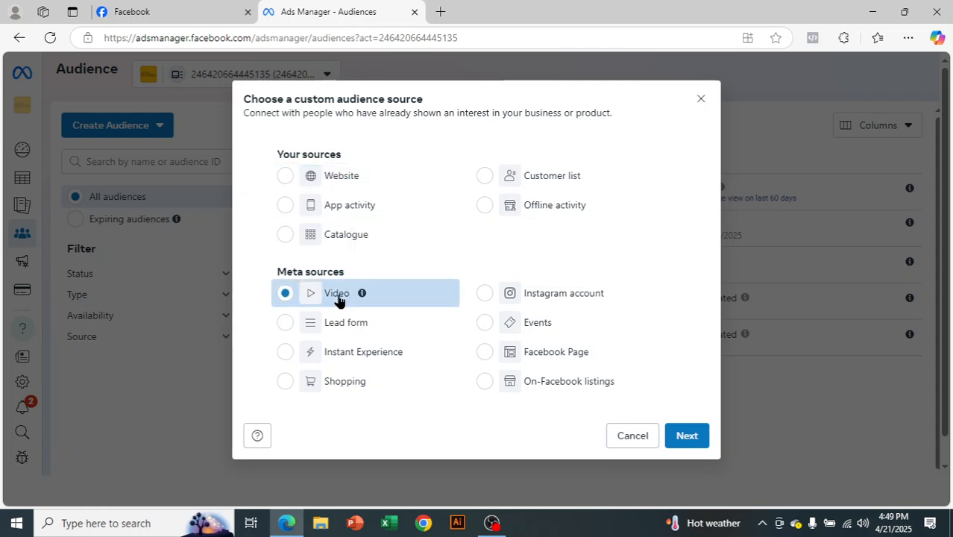
{"action": "left_click", "coordinate": [576, 360]}
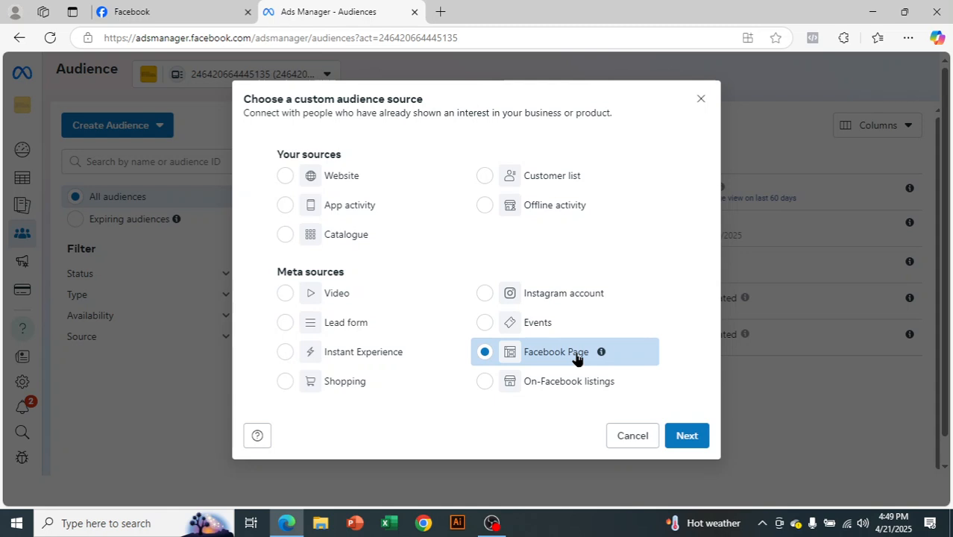
{"action": "left_click", "coordinate": [343, 297]}
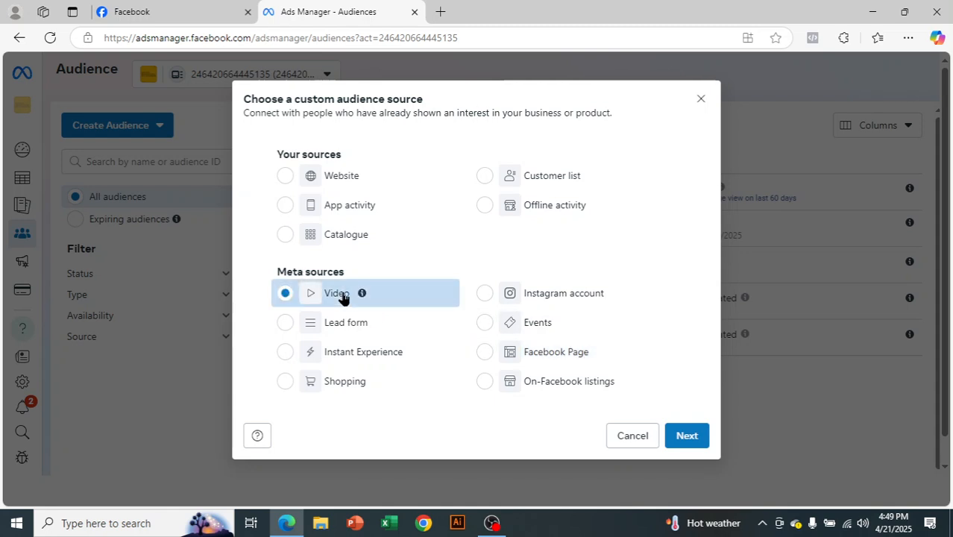
{"action": "left_click", "coordinate": [683, 442]}
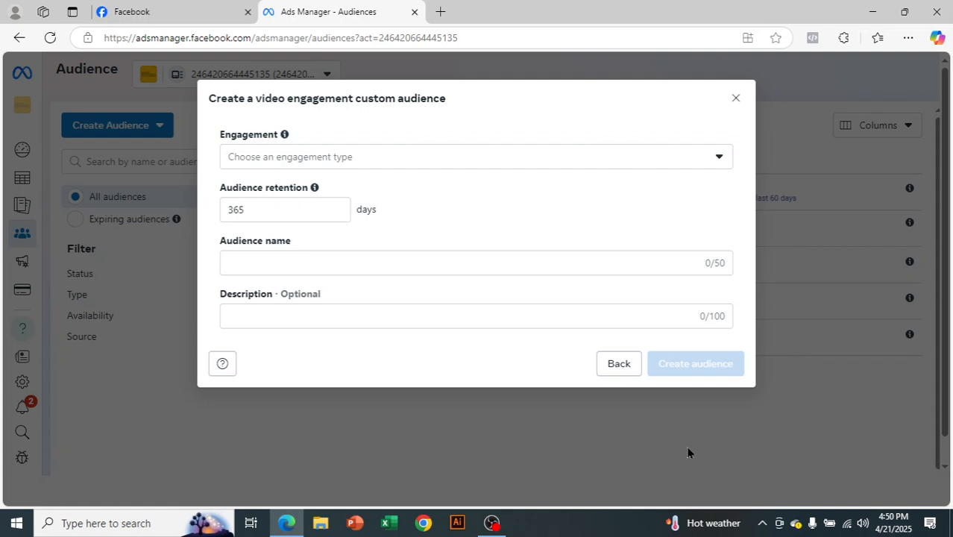
Include people who viewed at least 50% of the first video listed for the Specialized cardiovascular Center Facebook Page.
{"action": "left_click", "coordinate": [415, 160]}
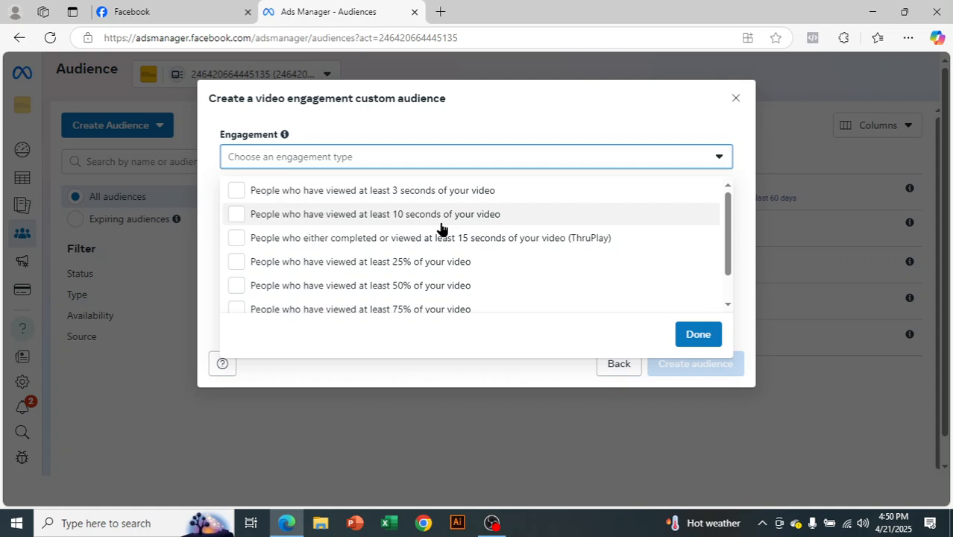
{"action": "left_click", "coordinate": [442, 292]}
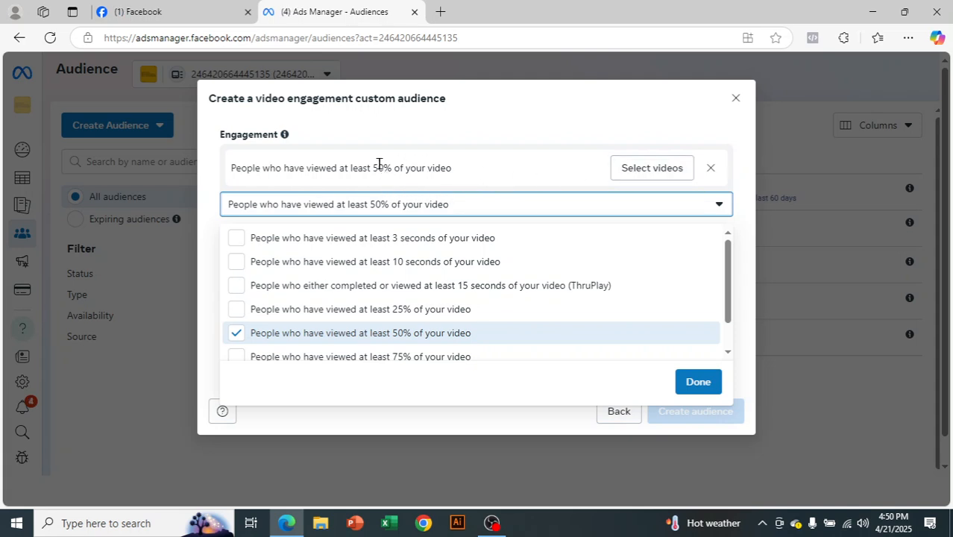
{"action": "left_click", "coordinate": [656, 169]}
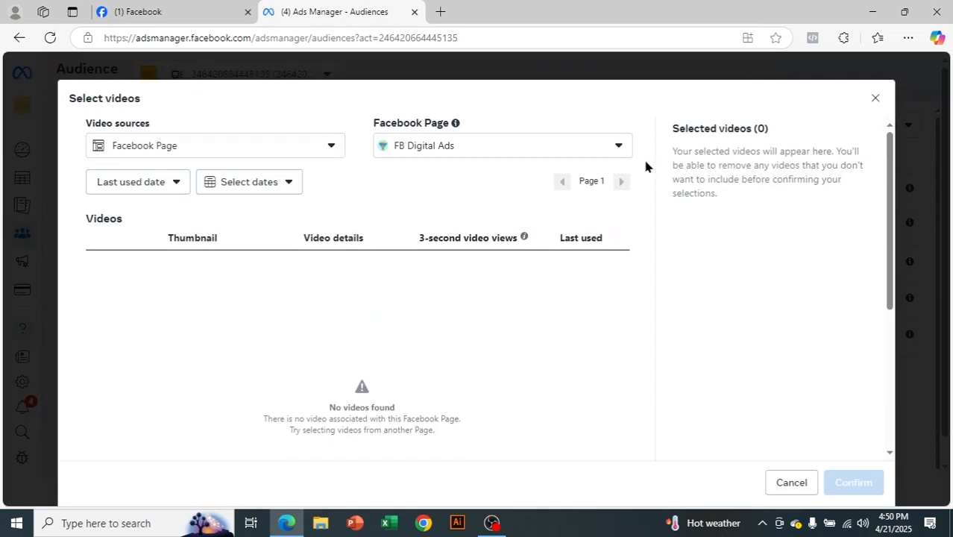
{"action": "scroll", "coordinate": [398, 326], "scroll_direction": "down", "scroll_amount": 3}
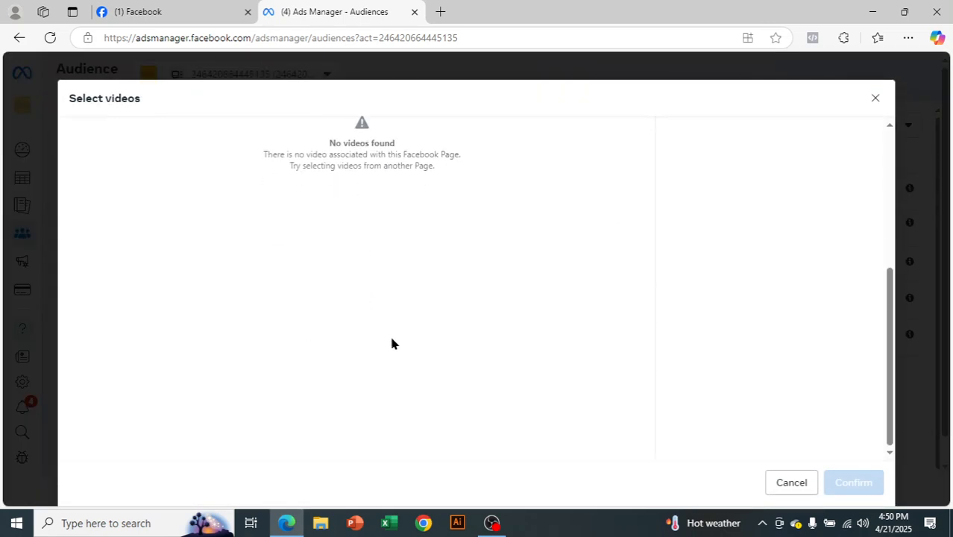
{"action": "scroll", "coordinate": [398, 326], "scroll_direction": "up", "scroll_amount": 3}
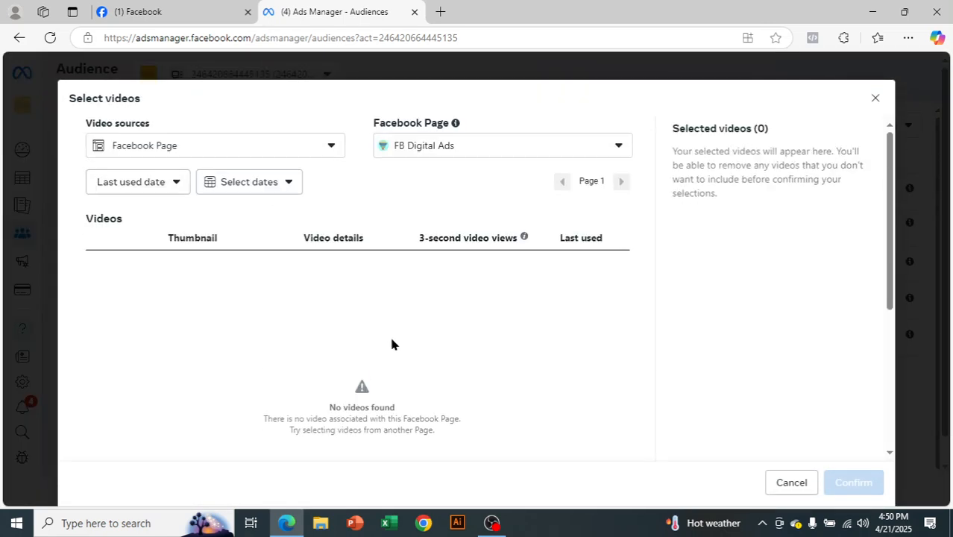
{"action": "left_click", "coordinate": [464, 149]}
{"action": "left_click", "coordinate": [464, 209]}
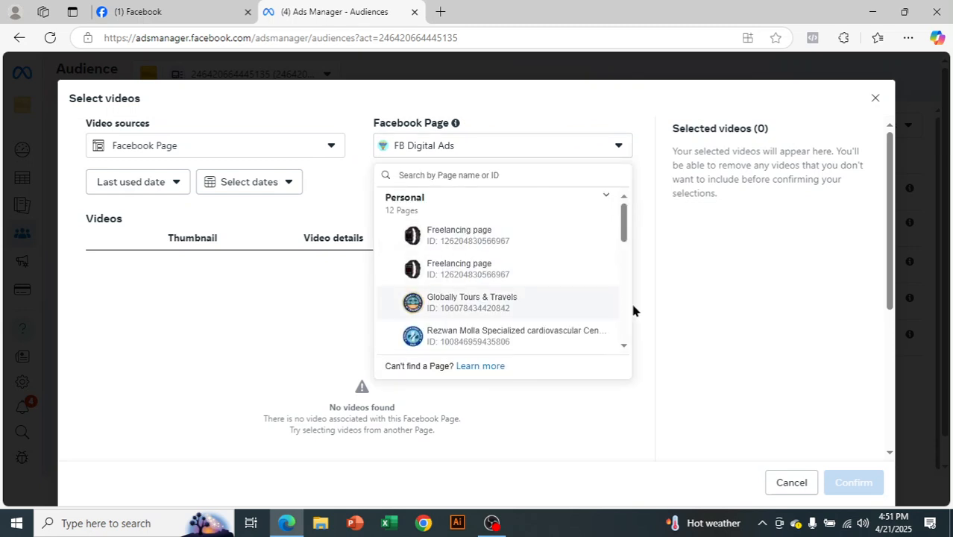
{"action": "left_click", "coordinate": [573, 335]}
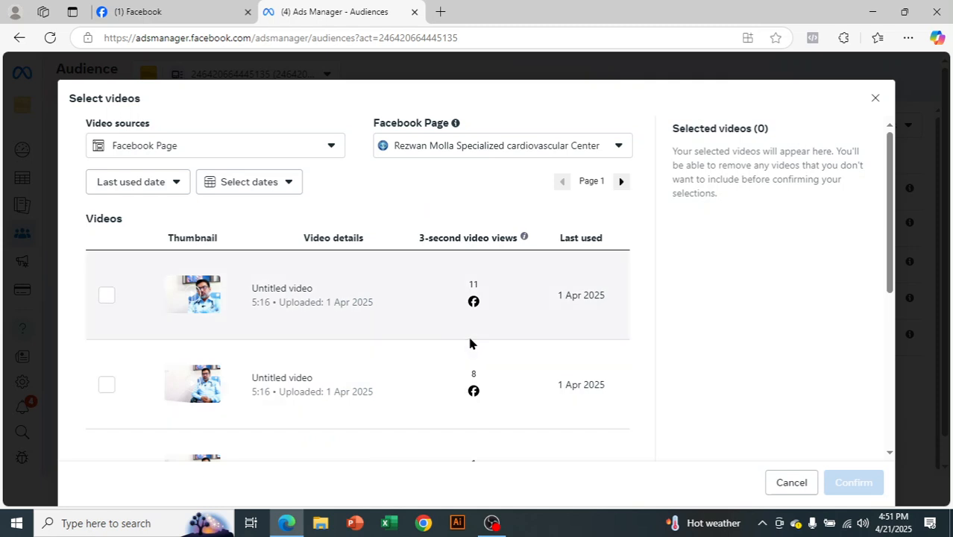
{"action": "left_click", "coordinate": [106, 297]}
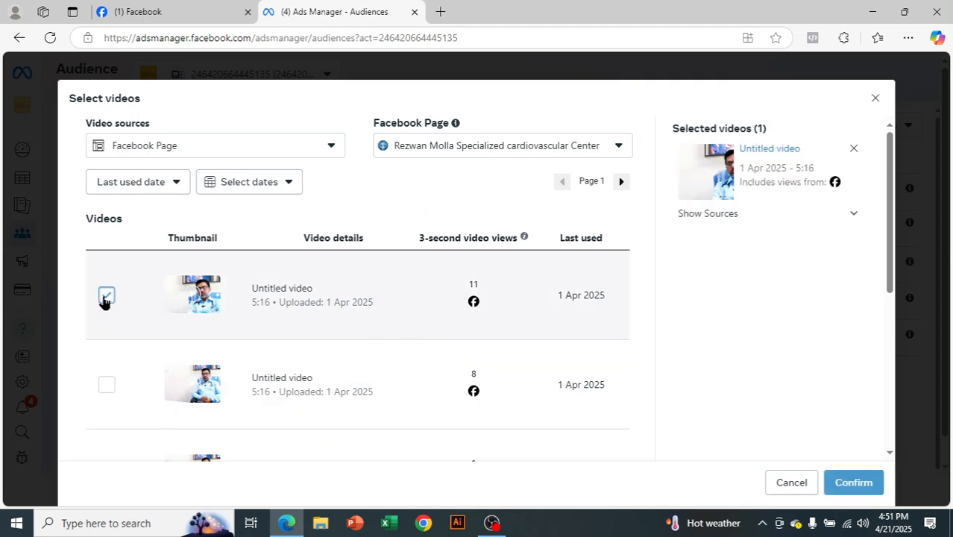
{"action": "left_click", "coordinate": [855, 483]}
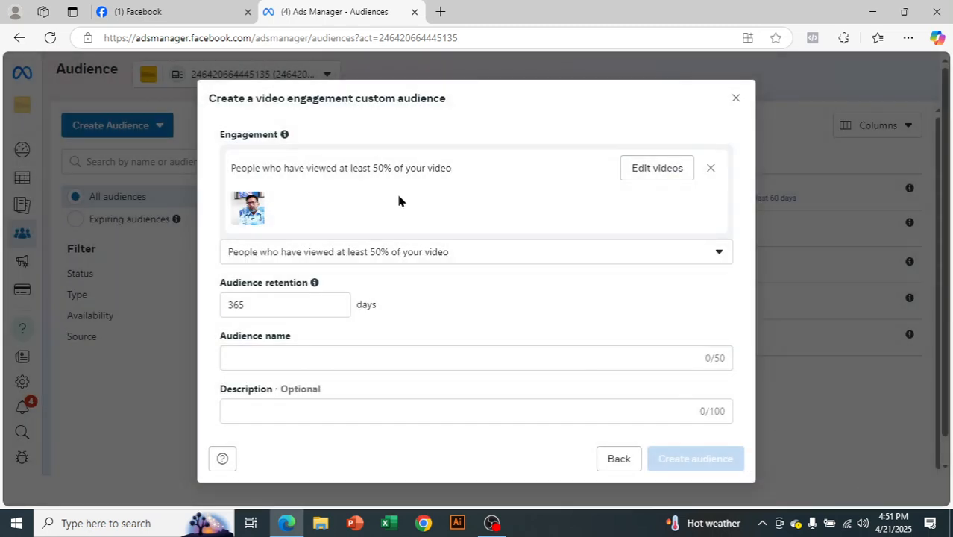
Set the audience retention to 60 days.
{"action": "left_click", "coordinate": [238, 303]}
{"action": "left_click_drag", "start_coordinate": [239, 303], "coordinate": [202, 303]}
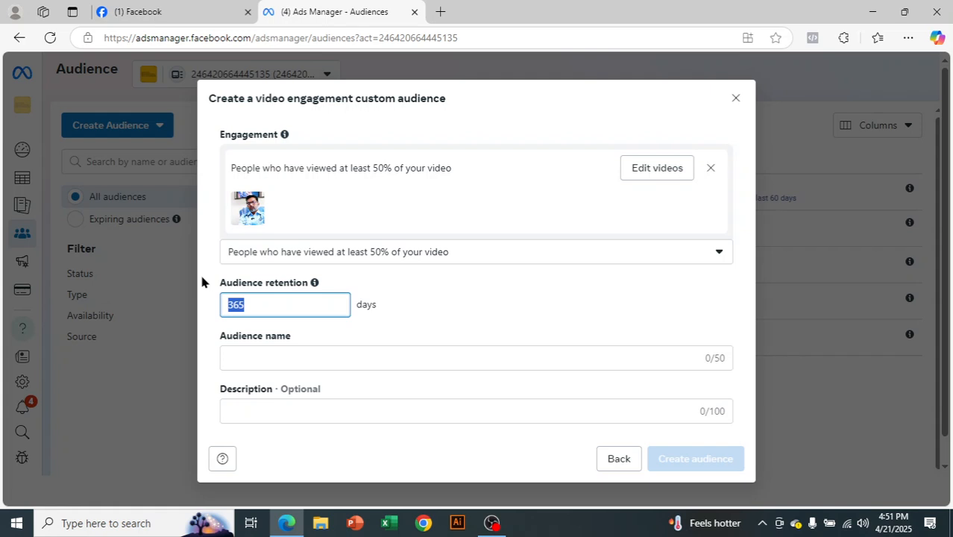
{"action": "key", "text": "BackSpace"}
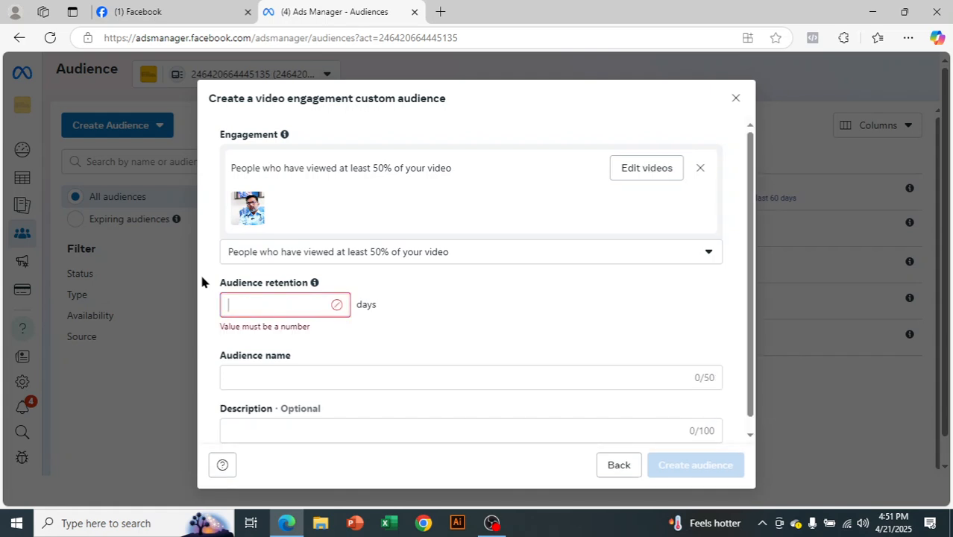
{"action": "type", "text": "60"}
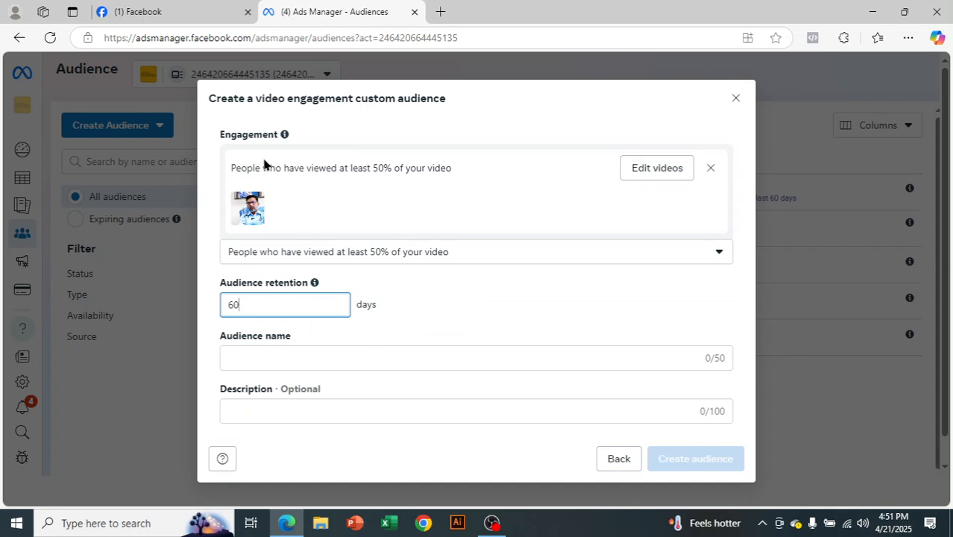
Name the audience "50% video view on last 60 days".
{"action": "left_click", "coordinate": [335, 358]}
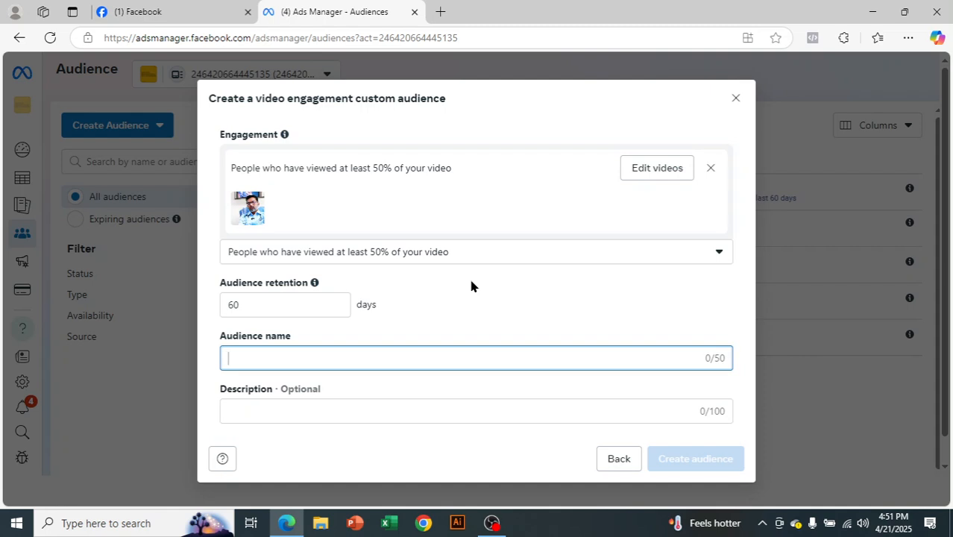
{"action": "type", "text": "50% video view on last "}
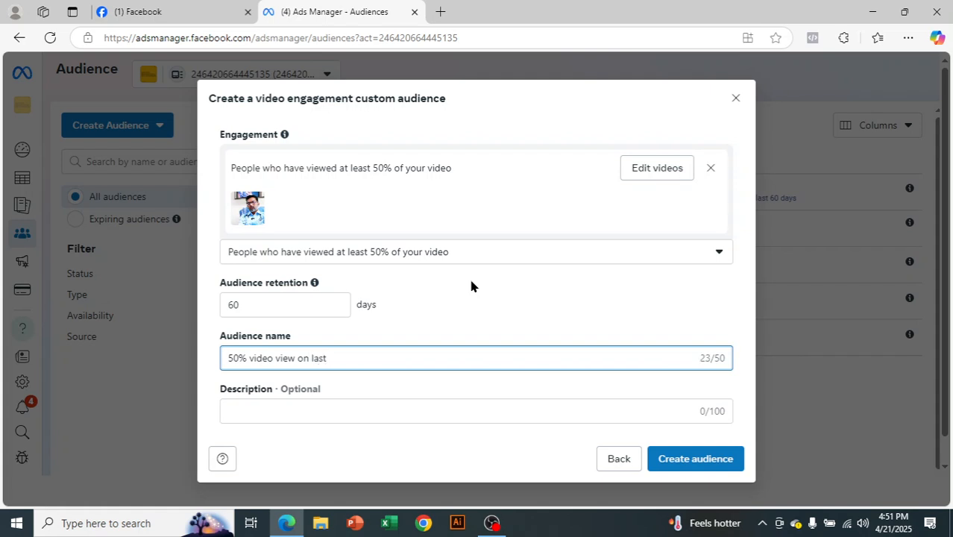
{"action": "type", "text": "60 days"}
{"action": "left_click_drag", "start_coordinate": [394, 359], "coordinate": [211, 361]}
{"action": "left_click", "coordinate": [383, 353]}
{"action": "left_click_drag", "start_coordinate": [376, 357], "coordinate": [191, 367]}
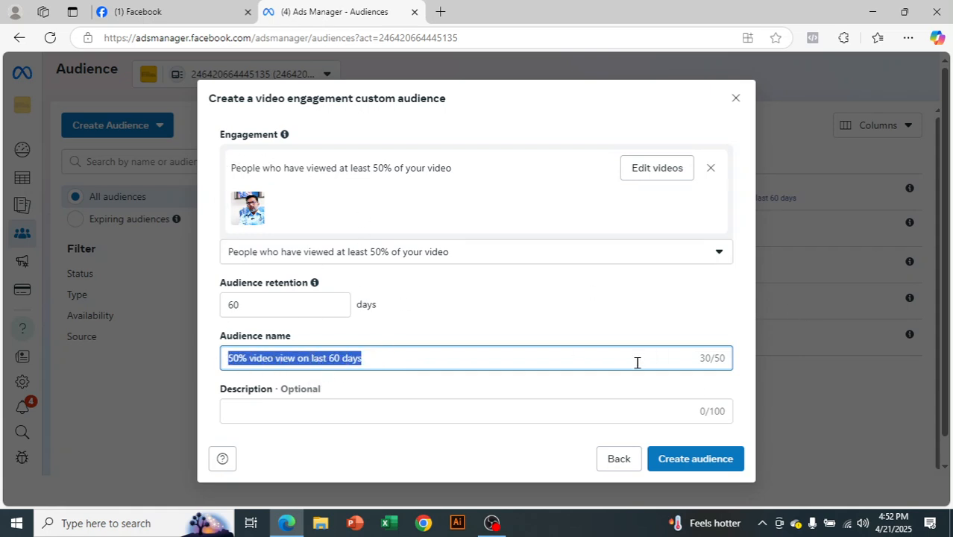
{"action": "left_click", "coordinate": [382, 354]}
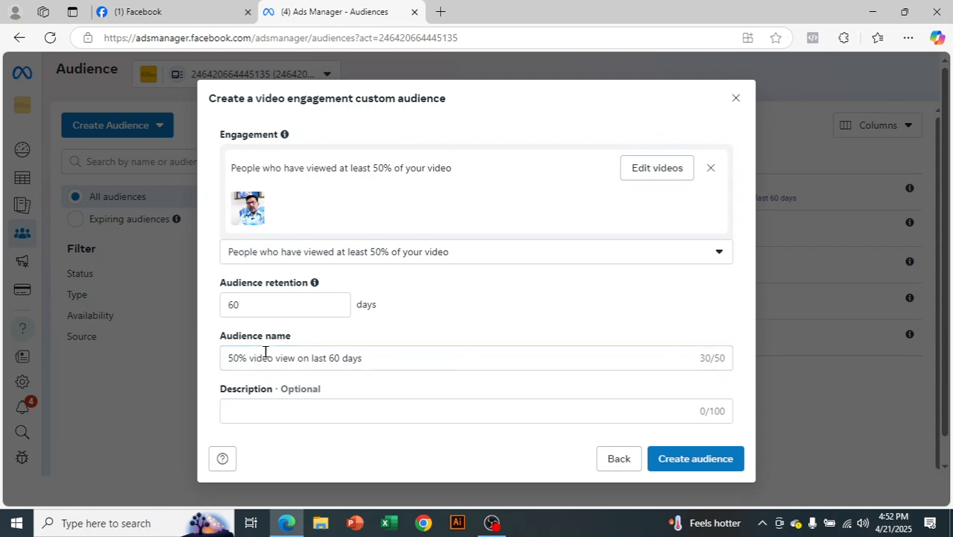
{"action": "left_click_drag", "start_coordinate": [370, 358], "coordinate": [198, 384]}
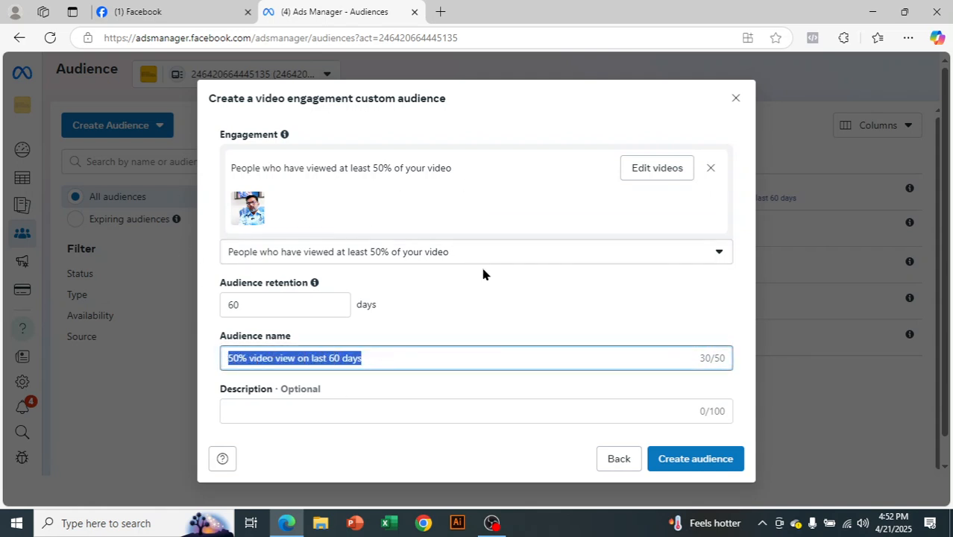
{"action": "left_click", "coordinate": [409, 363]}
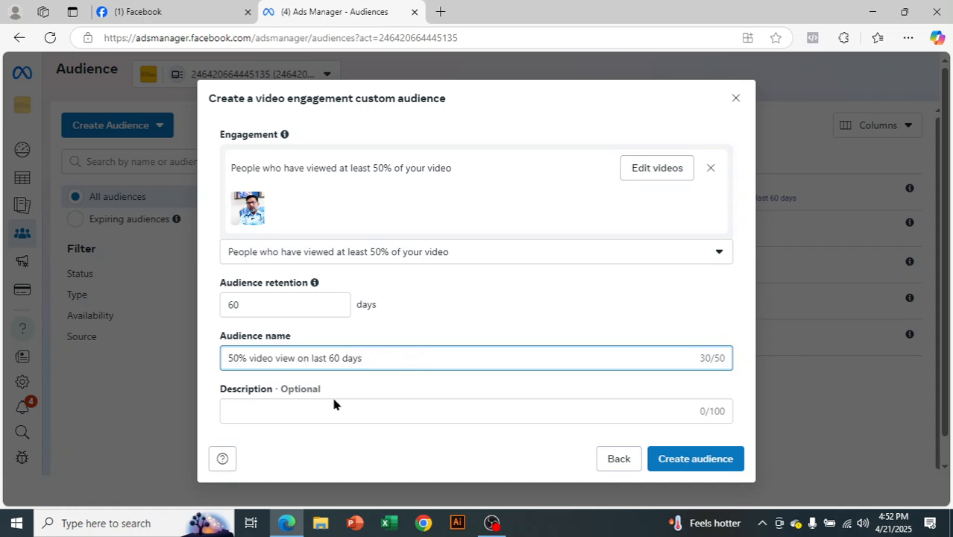
Create the video engagement audience without a description and return to the audience list.
{"action": "left_click", "coordinate": [362, 406]}
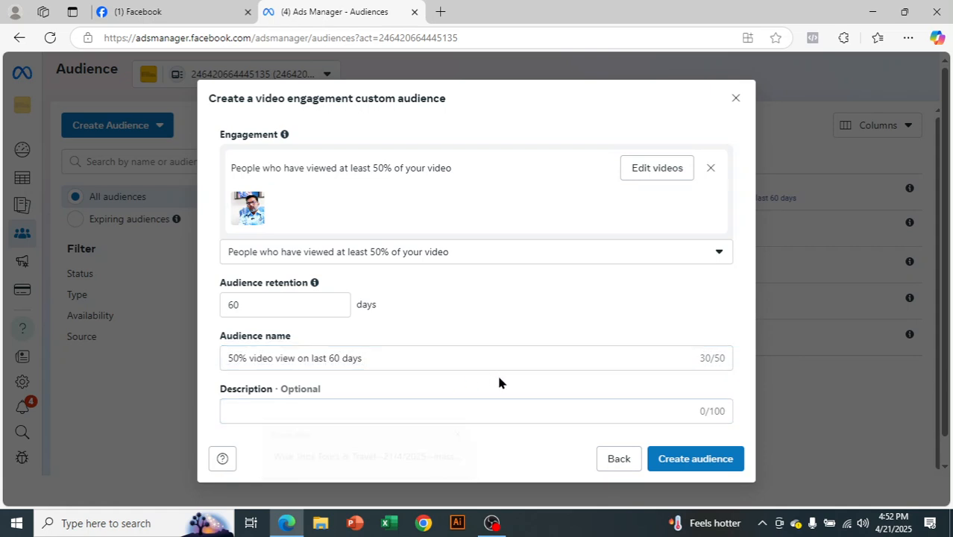
{"action": "left_click", "coordinate": [708, 462]}
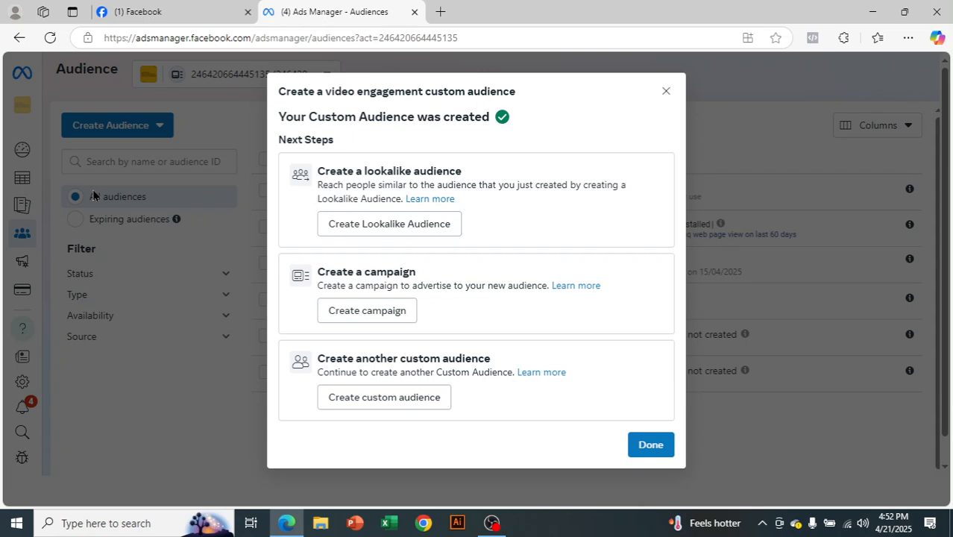
{"action": "left_click", "coordinate": [644, 446]}
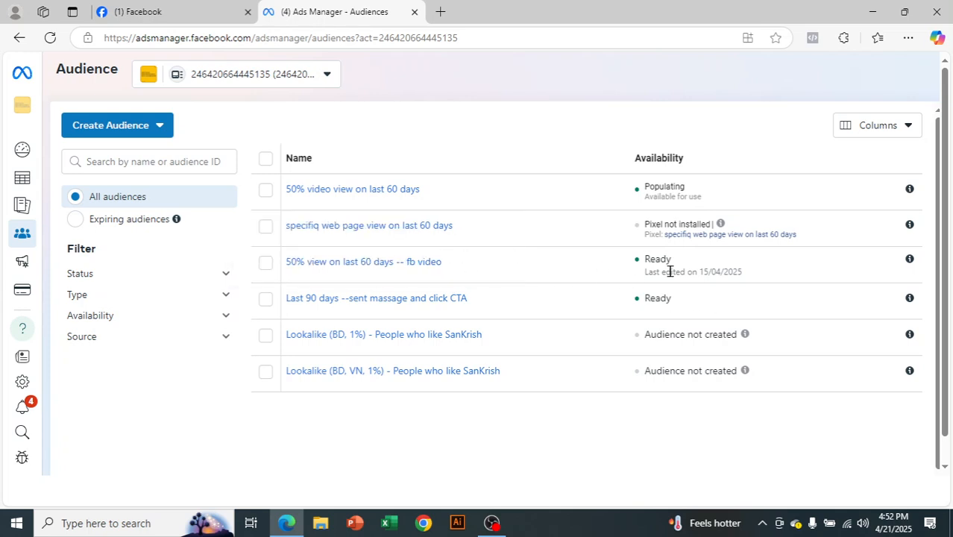
Start a custom audience with Facebook Page as the source, keeping the preselected Specialized cardiovascular Center Page.
{"action": "left_click", "coordinate": [117, 127]}
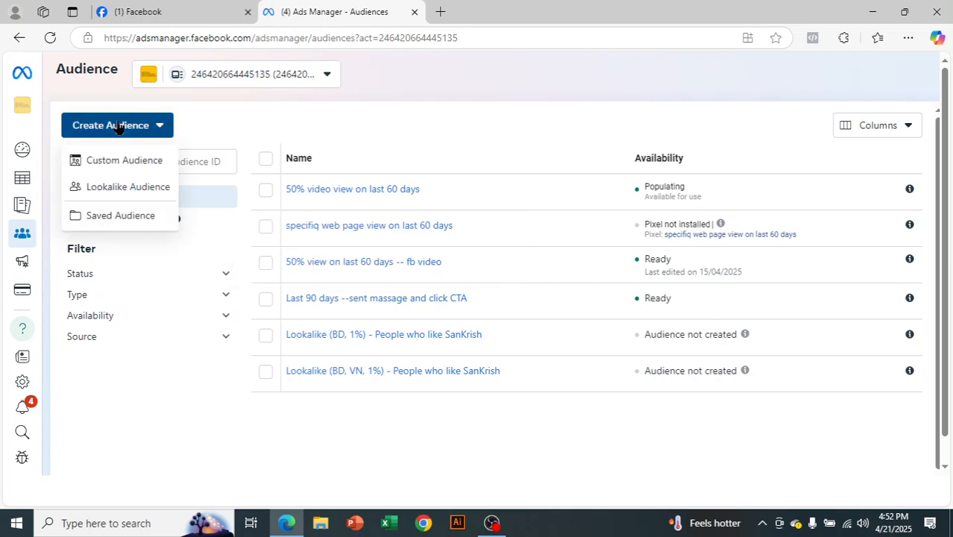
{"action": "left_click", "coordinate": [132, 161]}
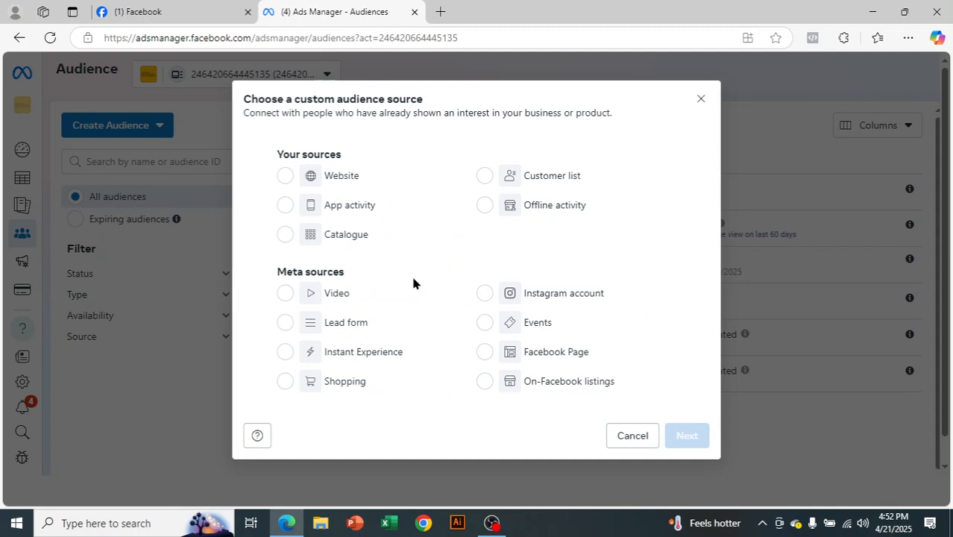
{"action": "left_click", "coordinate": [573, 355]}
{"action": "left_click", "coordinate": [686, 436]}
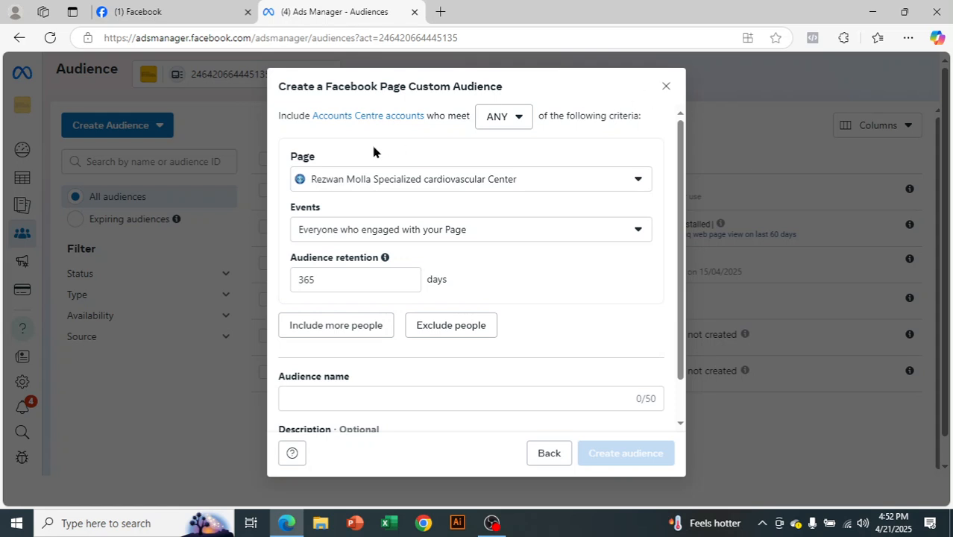
{"action": "left_click", "coordinate": [365, 185]}
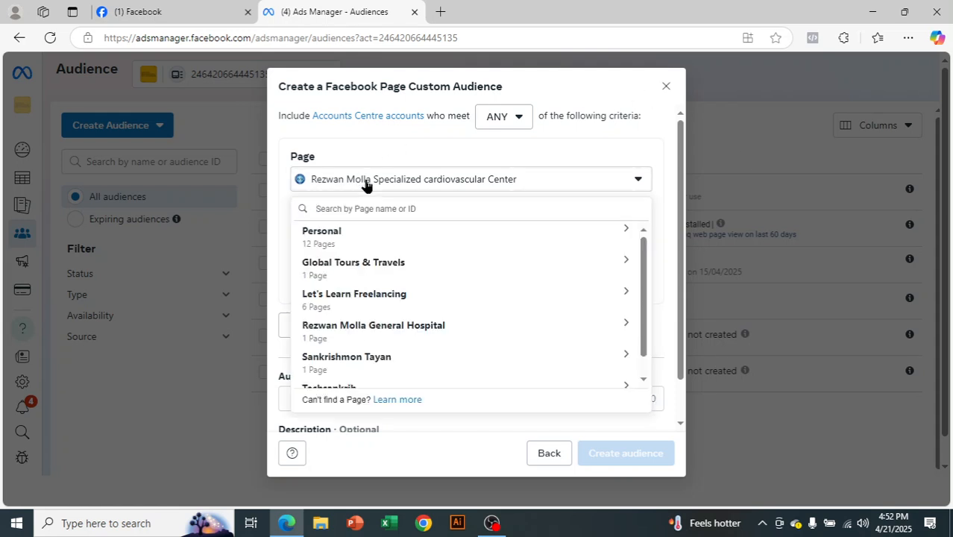
{"action": "left_click", "coordinate": [366, 185]}
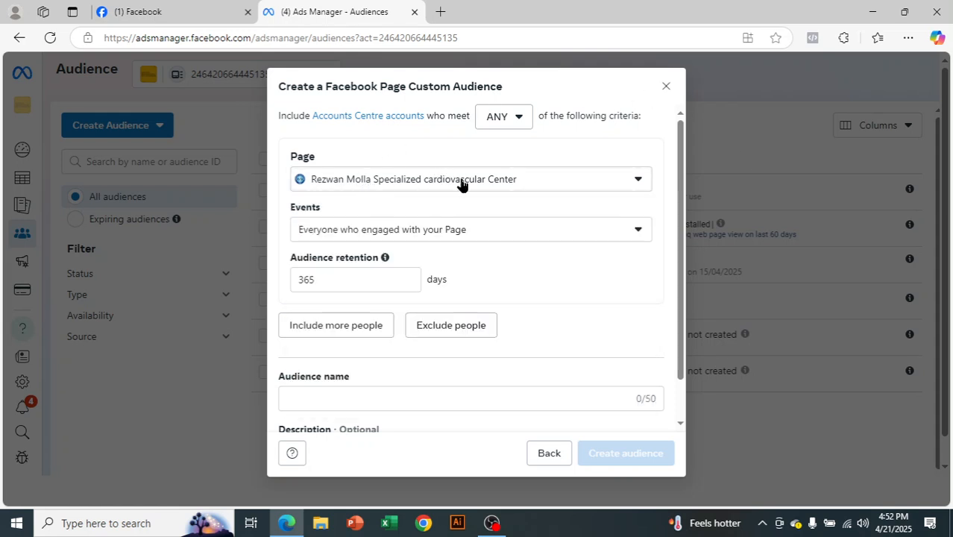
Set the included event to Accounts Centre accounts who sent a message to the Page.
{"action": "scroll", "coordinate": [461, 185], "scroll_direction": "down", "scroll_amount": 1}
{"action": "left_click", "coordinate": [448, 193]}
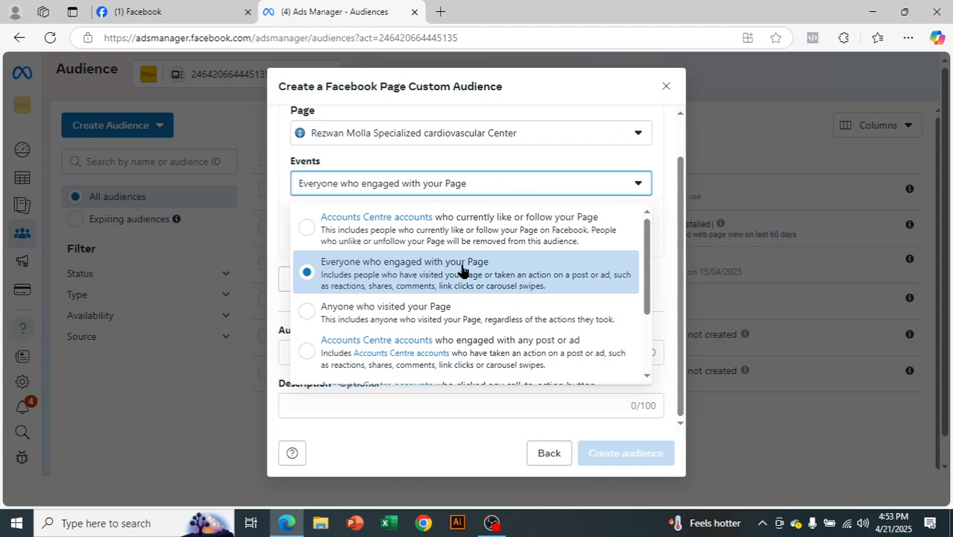
{"action": "scroll", "coordinate": [567, 272], "scroll_direction": "down", "scroll_amount": 1}
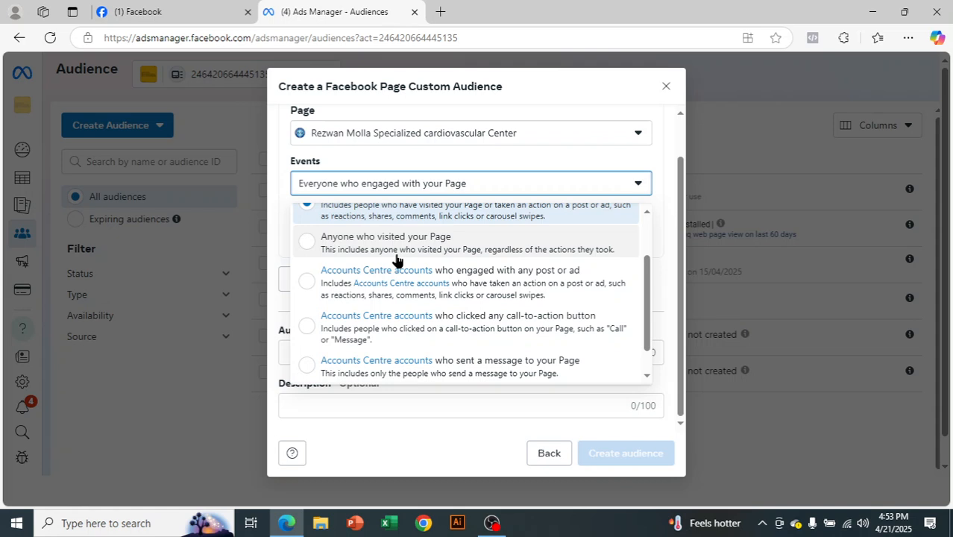
{"action": "scroll", "coordinate": [407, 265], "scroll_direction": "down", "scroll_amount": 1}
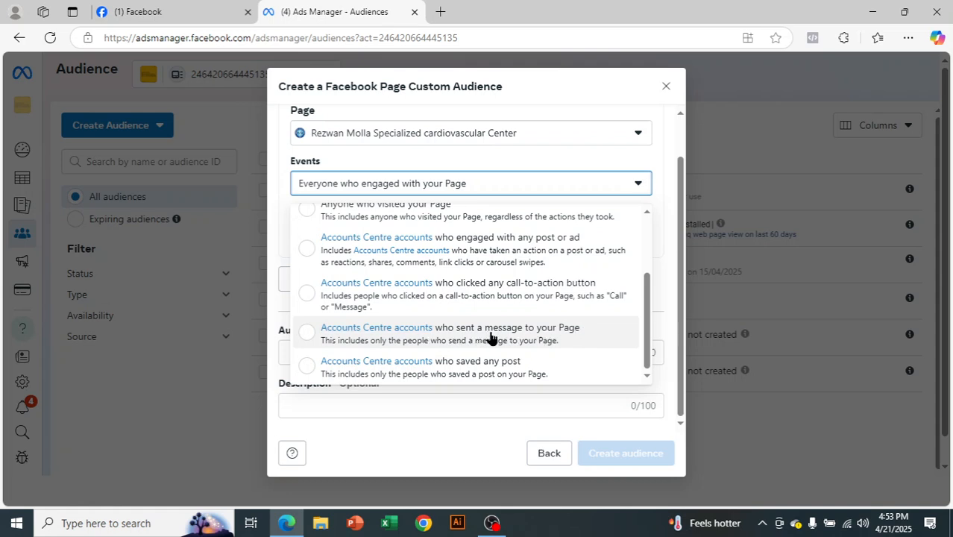
{"action": "left_click", "coordinate": [308, 332]}
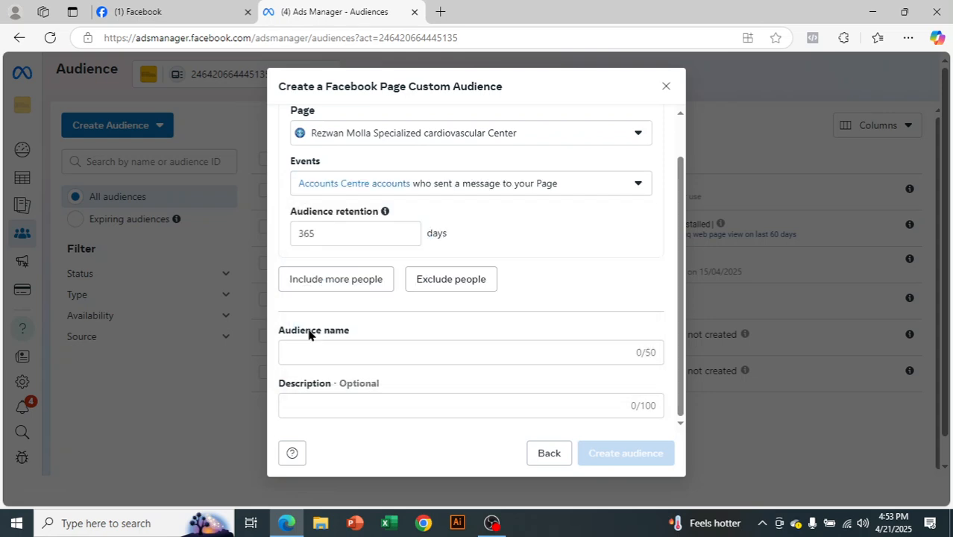
{"action": "left_click", "coordinate": [497, 193]}
{"action": "scroll", "coordinate": [488, 326], "scroll_direction": "down", "scroll_amount": 1}
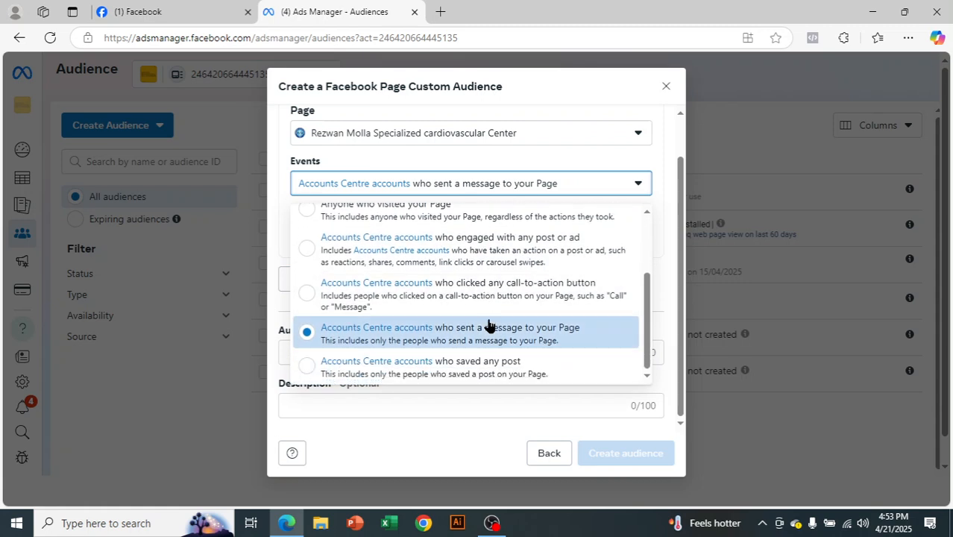
{"action": "left_click", "coordinate": [529, 159]}
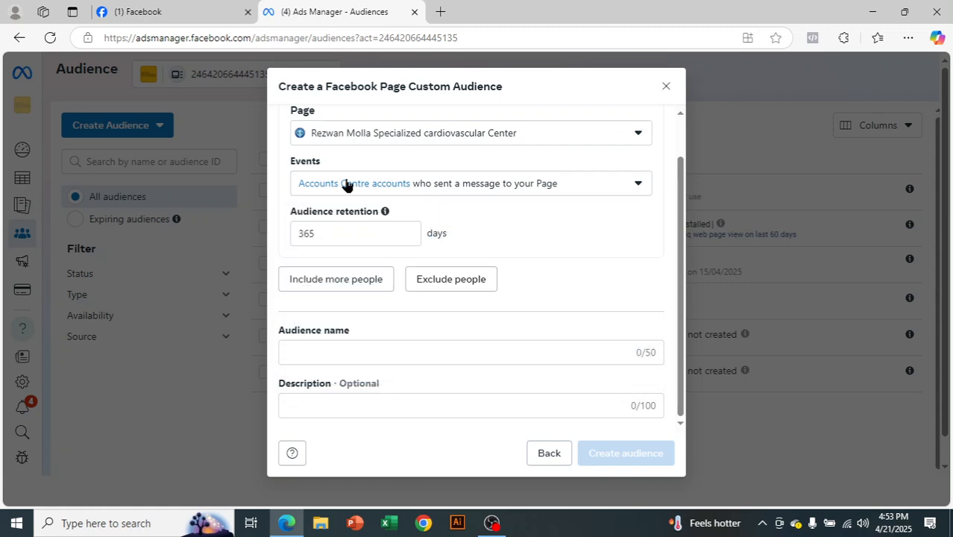
Set the audience retention for the included message senders to 30 days.
{"action": "double_click", "coordinate": [334, 233]}
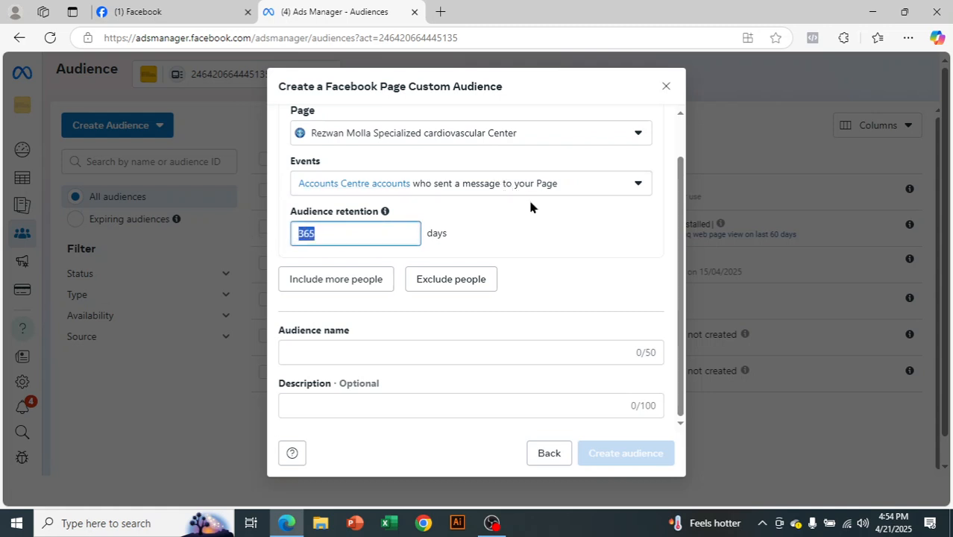
{"action": "key", "text": "BackSpace"}
{"action": "type", "text": "30"}
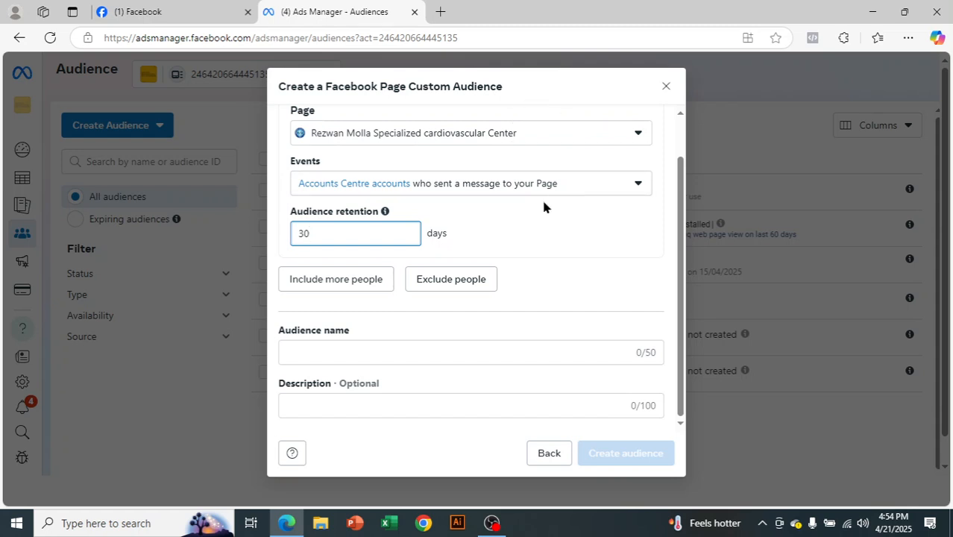
Add an exclusion for anyone who visited the same Specialized cardiovascular Center Page.
{"action": "left_click", "coordinate": [443, 281]}
{"action": "scroll", "coordinate": [504, 291], "scroll_direction": "down", "scroll_amount": 2}
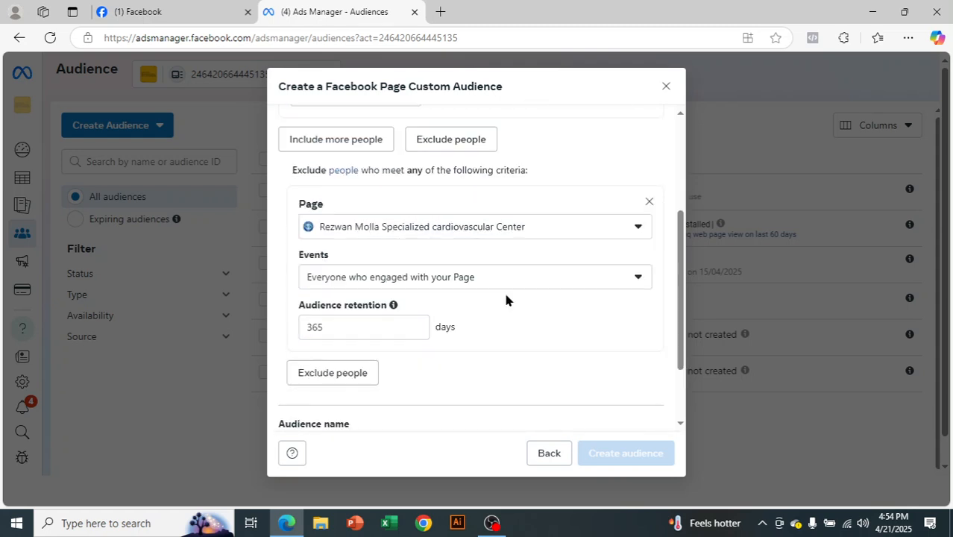
{"action": "left_click", "coordinate": [498, 226]}
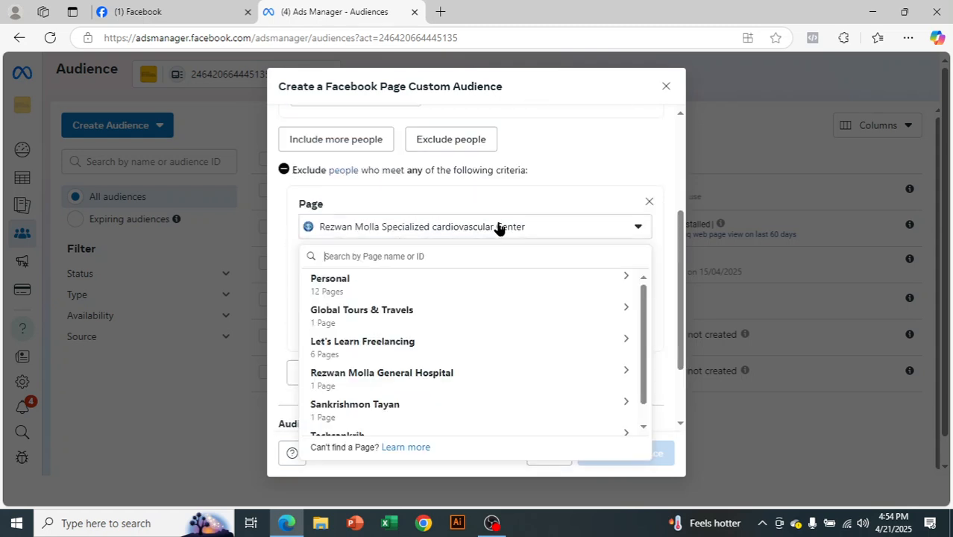
{"action": "left_click", "coordinate": [500, 282]}
{"action": "left_click", "coordinate": [564, 180]}
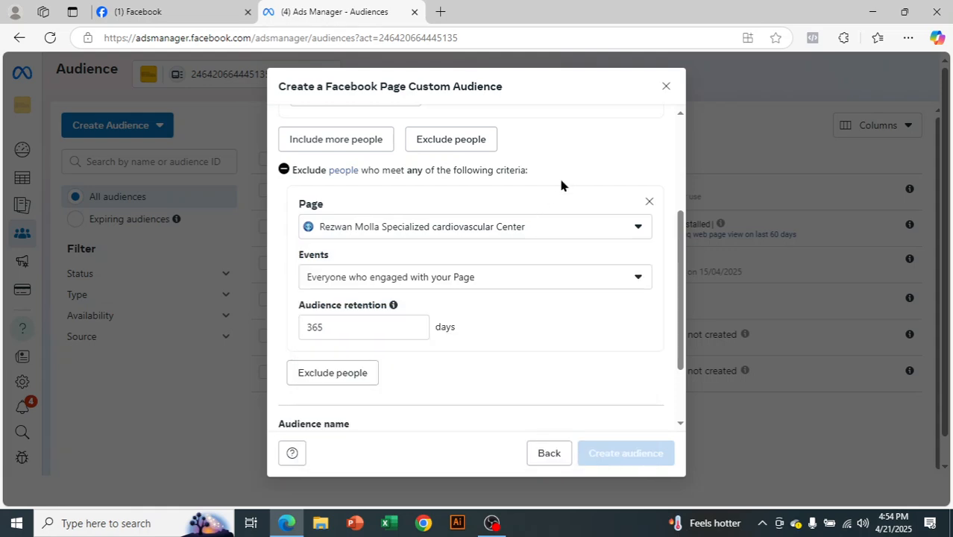
{"action": "left_click", "coordinate": [421, 276]}
{"action": "scroll", "coordinate": [589, 369], "scroll_direction": "down", "scroll_amount": 2}
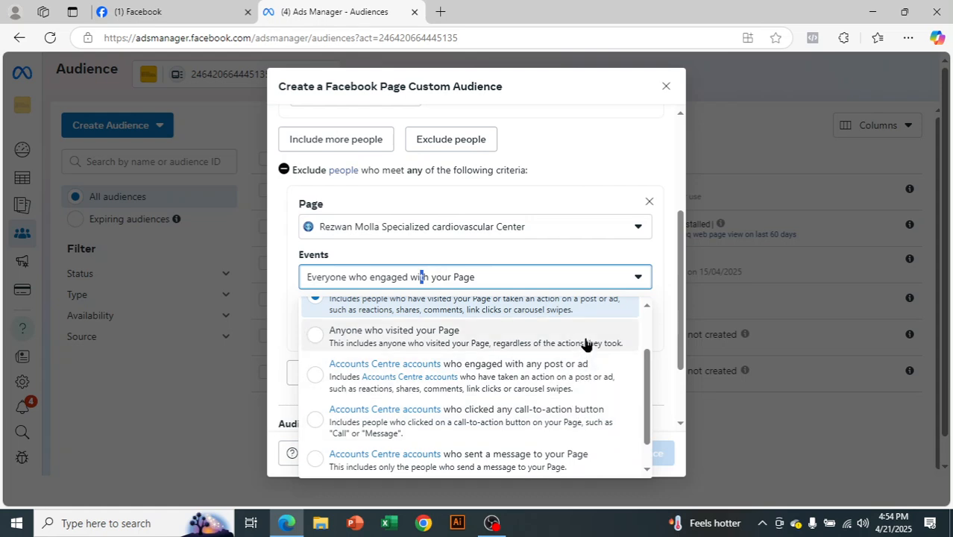
{"action": "left_click", "coordinate": [439, 335]}
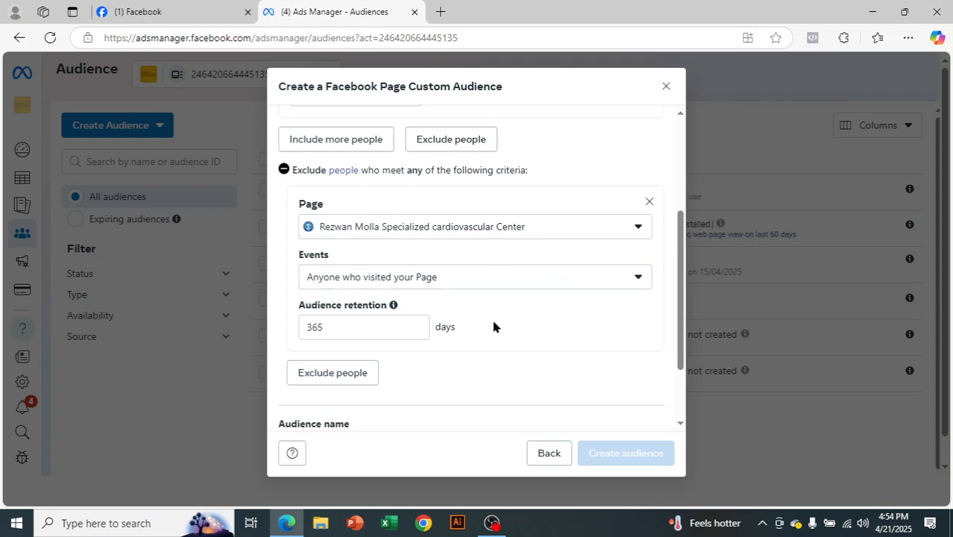
Set the audience retention of the excluded Page visitors to 30 days.
{"action": "scroll", "coordinate": [479, 320], "scroll_direction": "up", "scroll_amount": 3}
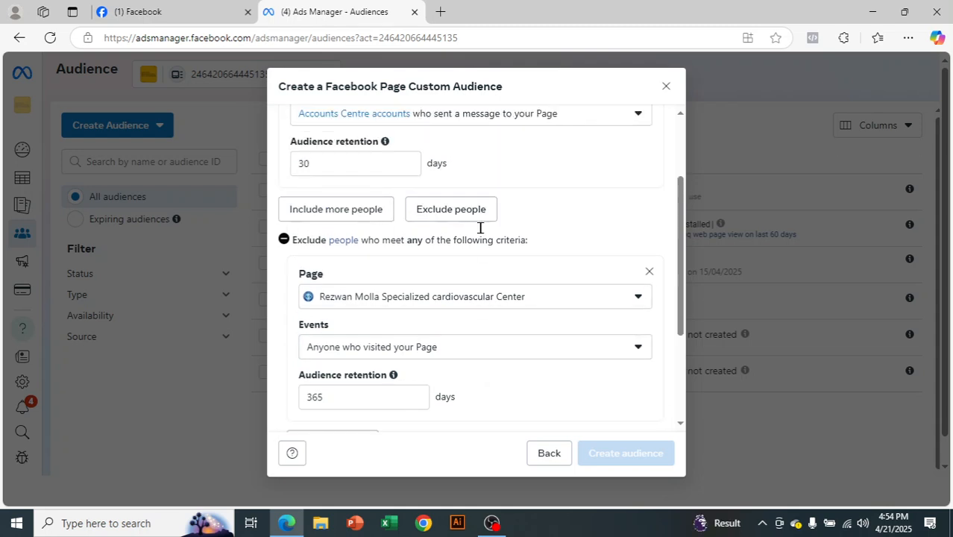
{"action": "scroll", "coordinate": [481, 229], "scroll_direction": "down", "scroll_amount": 5}
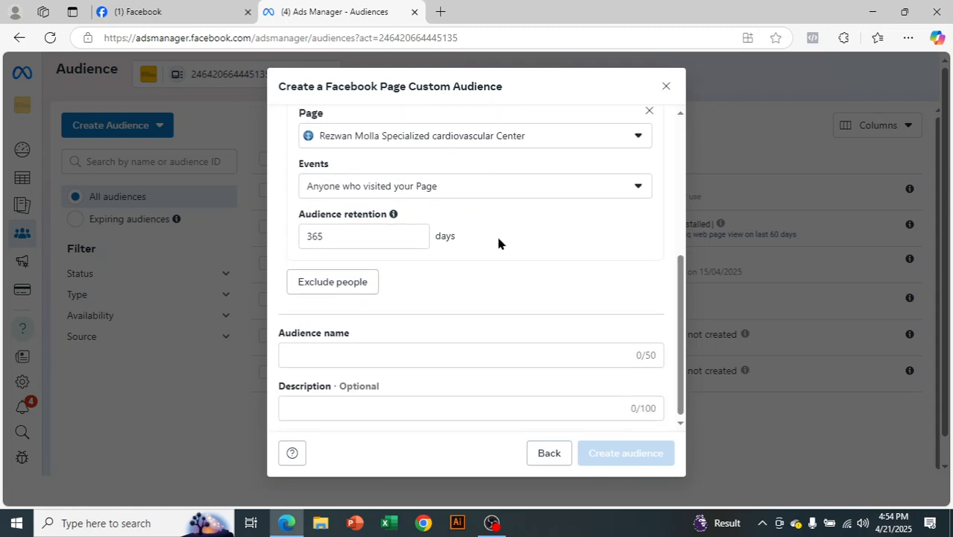
{"action": "left_click", "coordinate": [422, 353]}
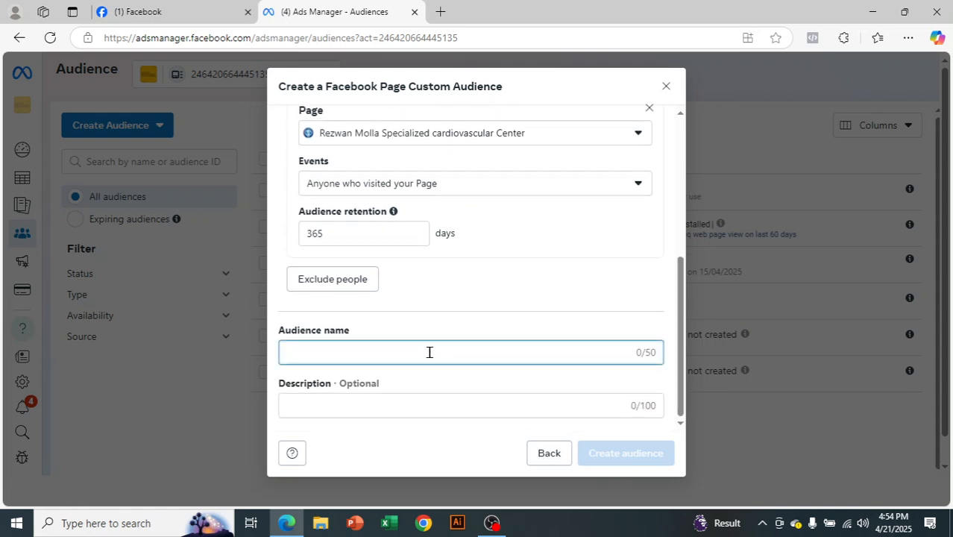
{"action": "scroll", "coordinate": [437, 351], "scroll_direction": "up", "scroll_amount": 1}
{"action": "scroll", "coordinate": [437, 343], "scroll_direction": "down", "scroll_amount": 1}
{"action": "left_click_drag", "start_coordinate": [334, 235], "coordinate": [291, 242]}
{"action": "key", "text": "BackSpace"}
{"action": "type", "text": "30"}
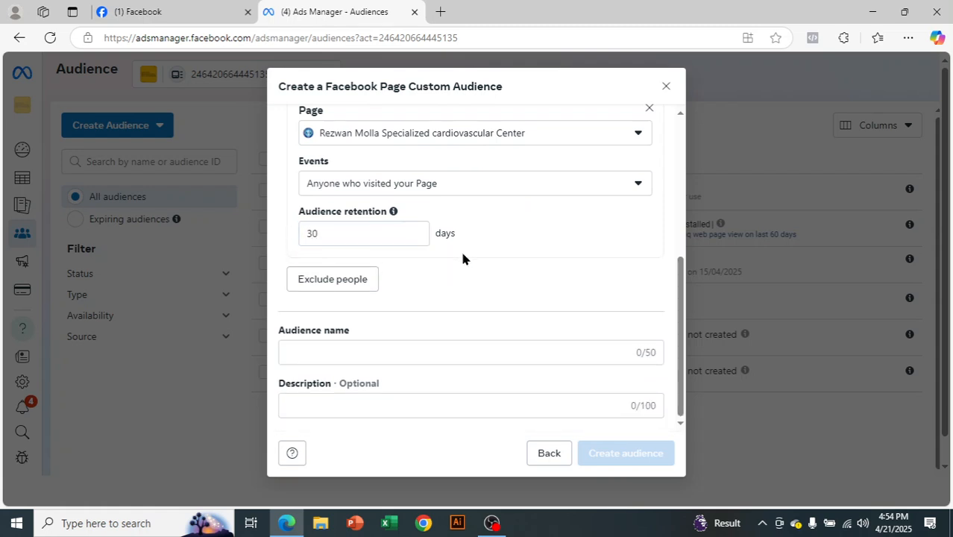
Name the Facebook Page audience "sent massage on last 30 days".
{"action": "scroll", "coordinate": [460, 257], "scroll_direction": "up", "scroll_amount": 4}
{"action": "scroll", "coordinate": [417, 321], "scroll_direction": "down", "scroll_amount": 4}
{"action": "left_click", "coordinate": [391, 351]}
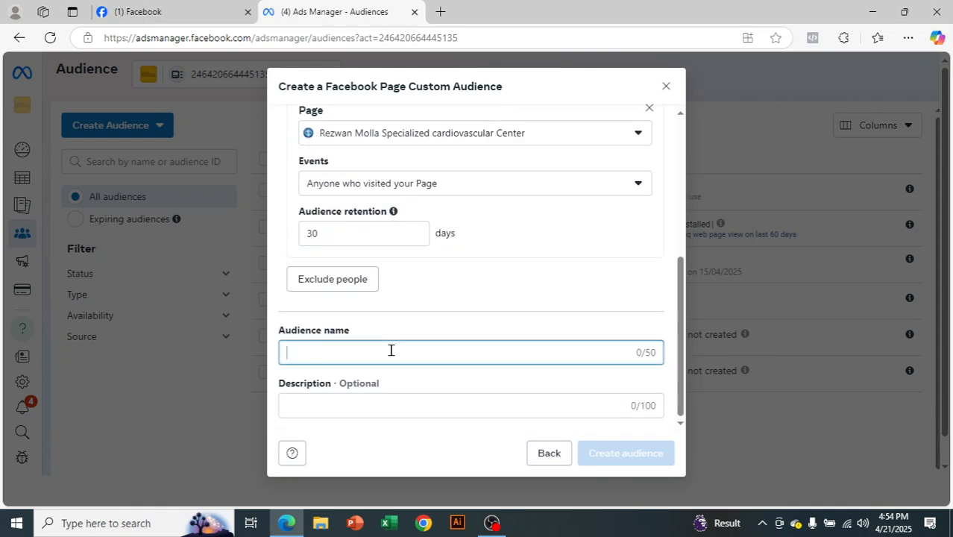
{"action": "type", "text": "sent"}
{"action": "key", "text": "BackSpace"}
{"action": "key", "text": "BackSpace"}
{"action": "key", "text": "BackSpace"}
{"action": "key", "text": "BackSpace"}
{"action": "type", "text": "mas"}
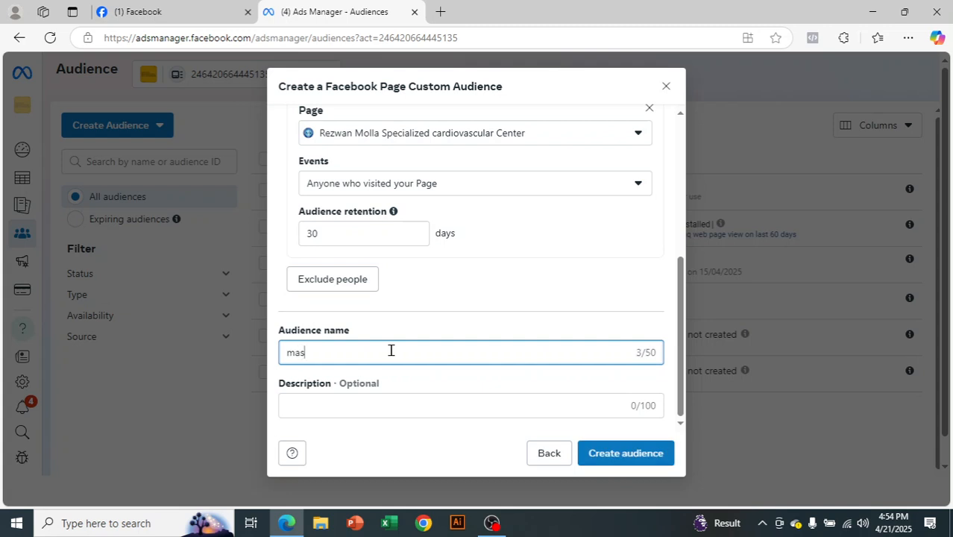
{"action": "type", "text": "sage"}
{"action": "key", "text": "BackSpace"}
{"action": "key", "text": "BackSpace"}
{"action": "key", "text": "BackSpace"}
{"action": "key", "text": "BackSpace"}
{"action": "key", "text": "BackSpace"}
{"action": "key", "text": "BackSpace"}
{"action": "type", "text": "sent massage on last 30 days"}
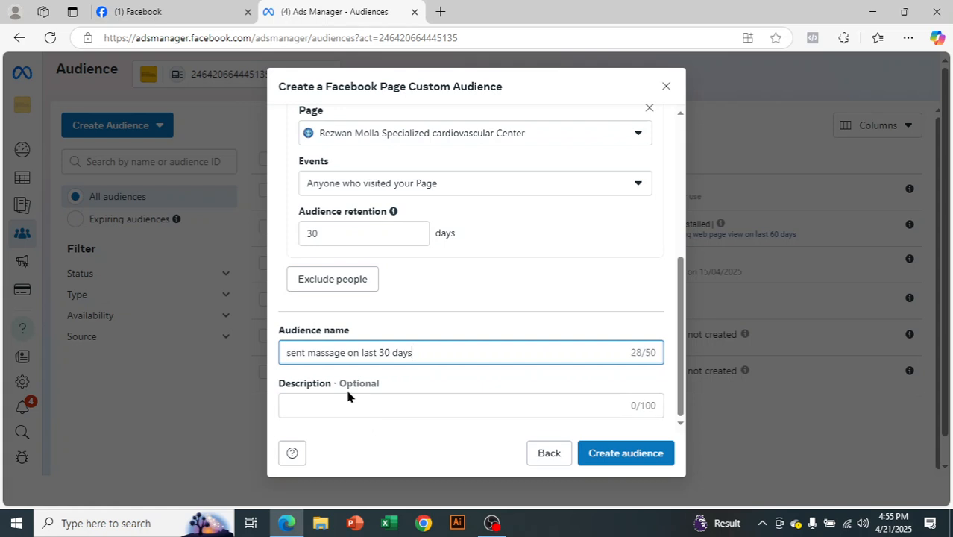
Create the Facebook Page audience without a description and finish without choosing a follow-up action.
{"action": "scroll", "coordinate": [432, 352], "scroll_direction": "up", "scroll_amount": 1}
{"action": "scroll", "coordinate": [437, 349], "scroll_direction": "down", "scroll_amount": 1}
{"action": "left_click", "coordinate": [631, 458]}
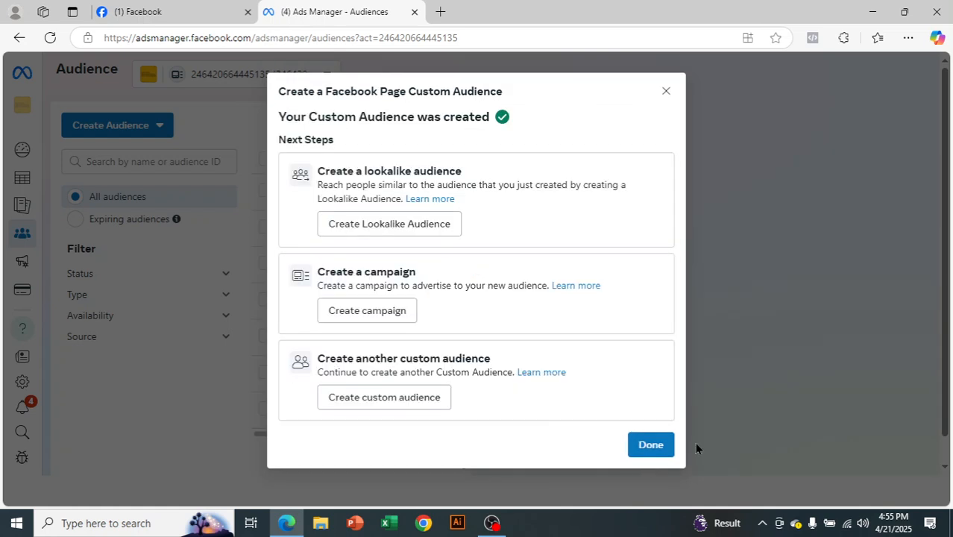
{"action": "left_click", "coordinate": [650, 446]}
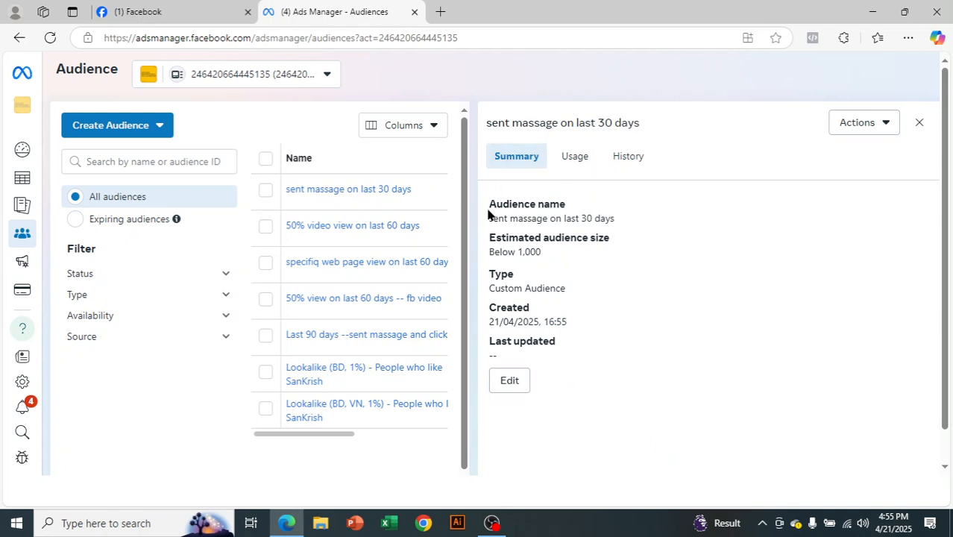
Examine the new audience's summary, especially its estimated audience size, and close the details.
{"action": "left_click_drag", "start_coordinate": [481, 202], "coordinate": [551, 357]}
{"action": "left_click", "coordinate": [506, 258]}
{"action": "left_click_drag", "start_coordinate": [501, 243], "coordinate": [619, 239]}
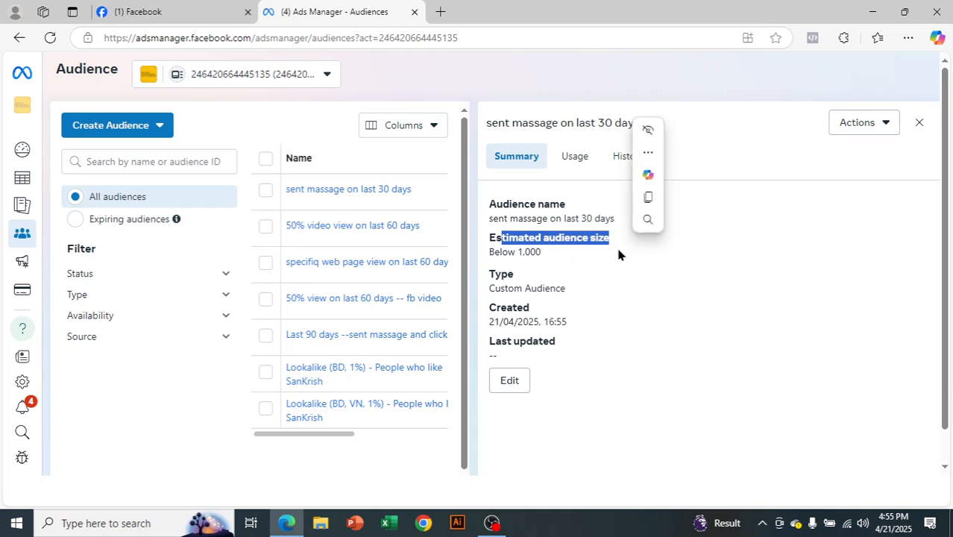
{"action": "left_click", "coordinate": [613, 249]}
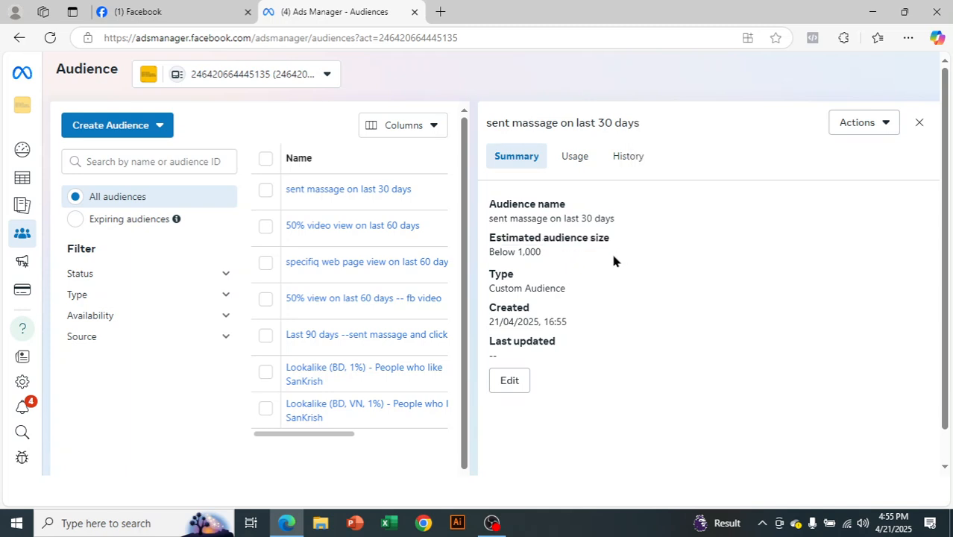
{"action": "left_click", "coordinate": [918, 124]}
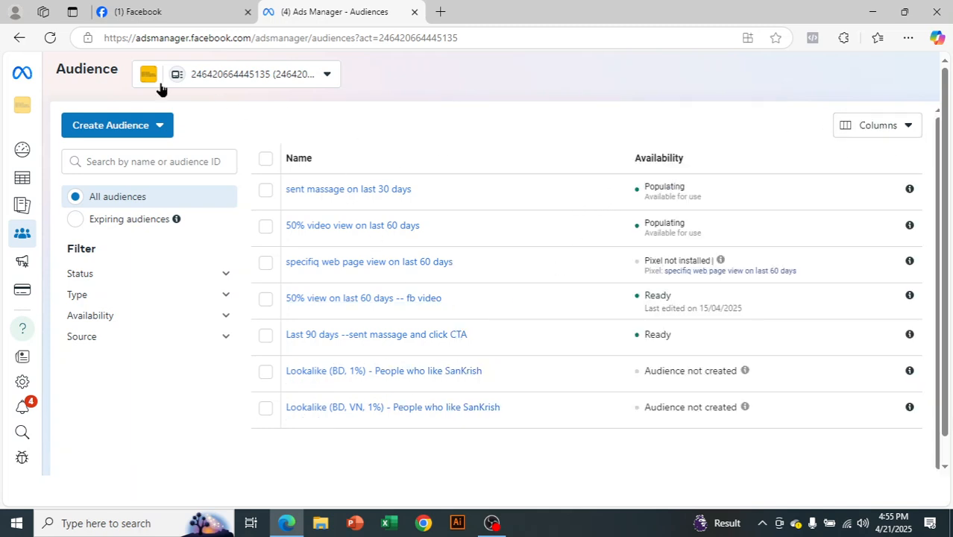
Start another custom audience with Website as the source.
{"action": "left_click", "coordinate": [149, 126]}
{"action": "left_click", "coordinate": [162, 161]}
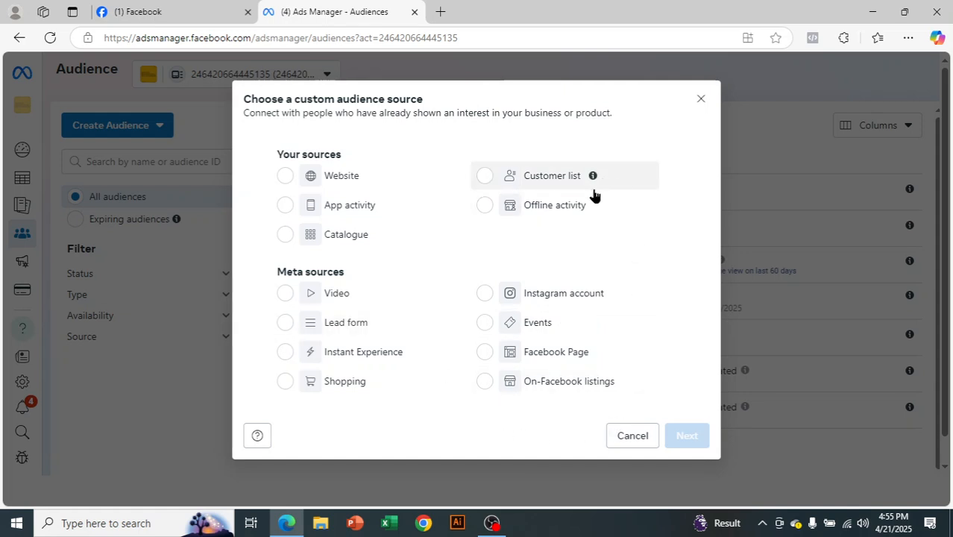
{"action": "left_click", "coordinate": [342, 181]}
{"action": "left_click", "coordinate": [693, 439]}
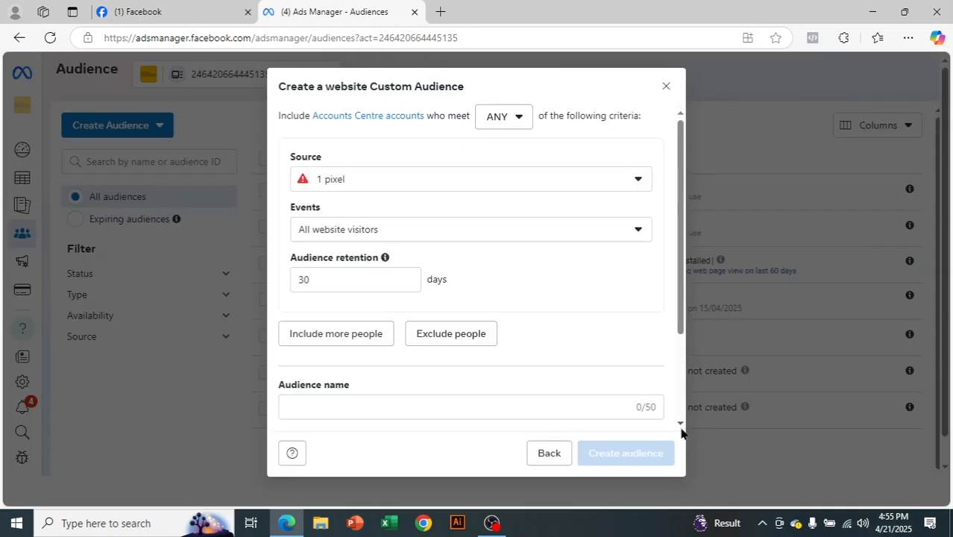
Define the website audience from the 1 pixel source as visitors by time spent, using the 25% percentile.
{"action": "left_click", "coordinate": [445, 181]}
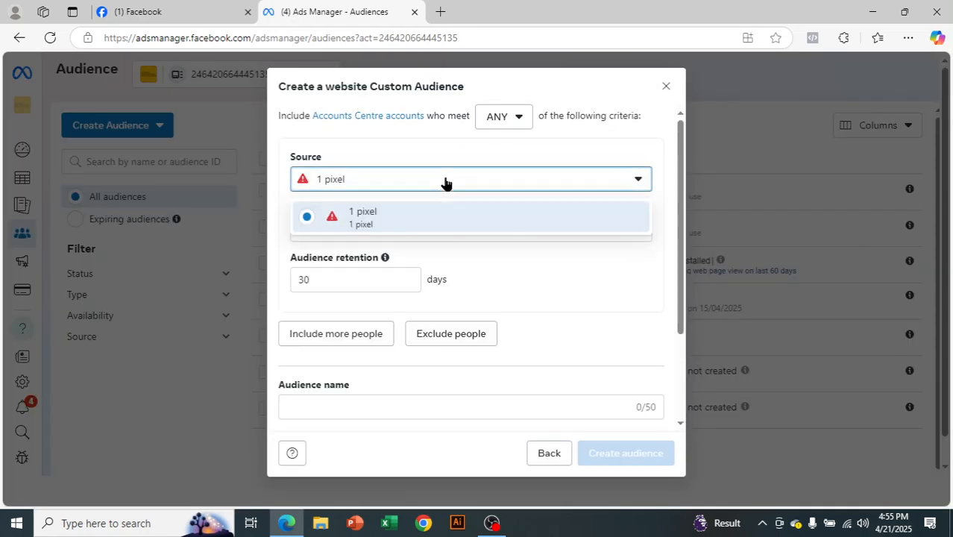
{"action": "left_click", "coordinate": [379, 222]}
{"action": "scroll", "coordinate": [502, 297], "scroll_direction": "down", "scroll_amount": 1}
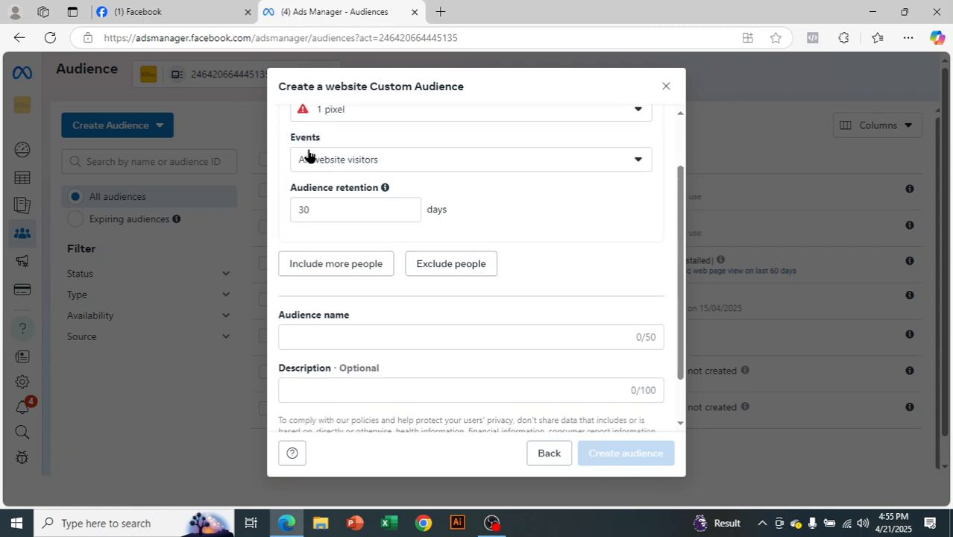
{"action": "left_click", "coordinate": [431, 169]}
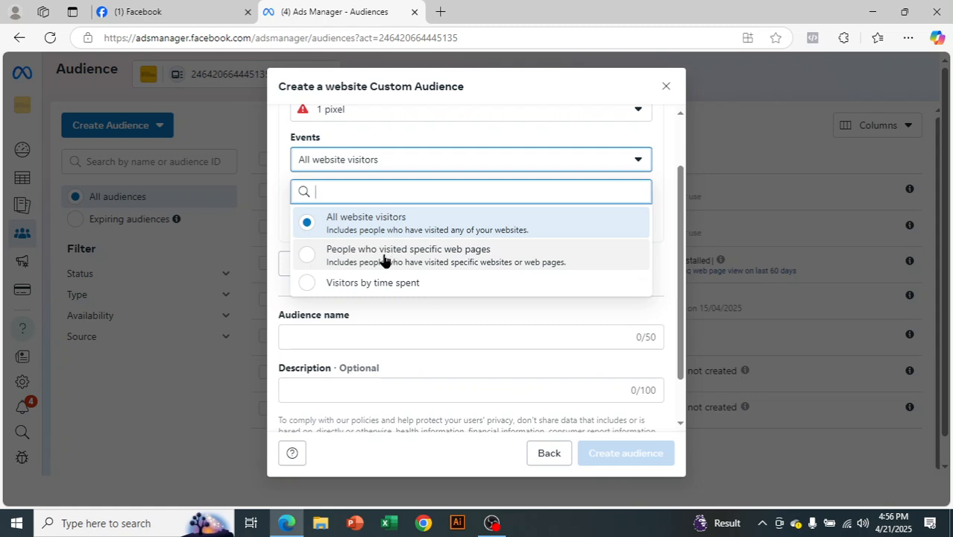
{"action": "left_click", "coordinate": [299, 287]}
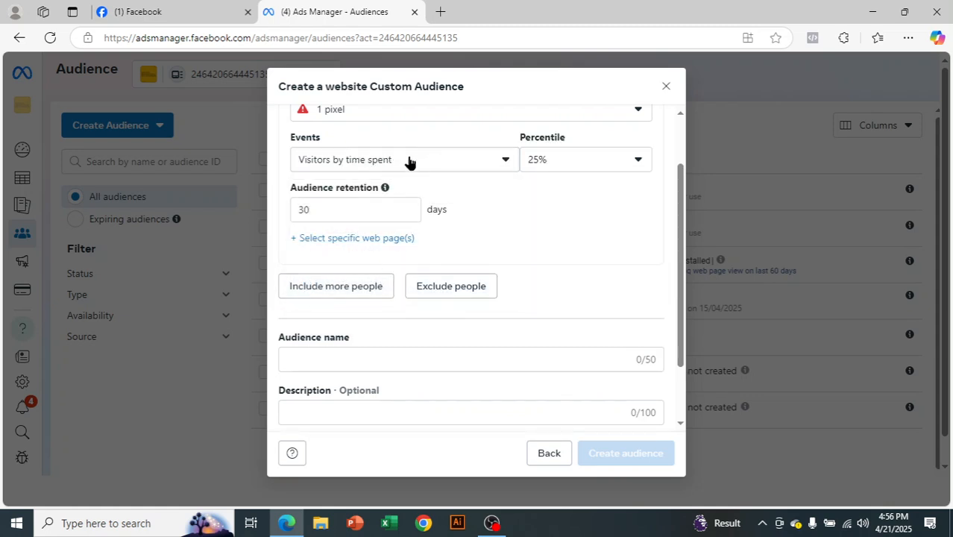
{"action": "left_click", "coordinate": [549, 166]}
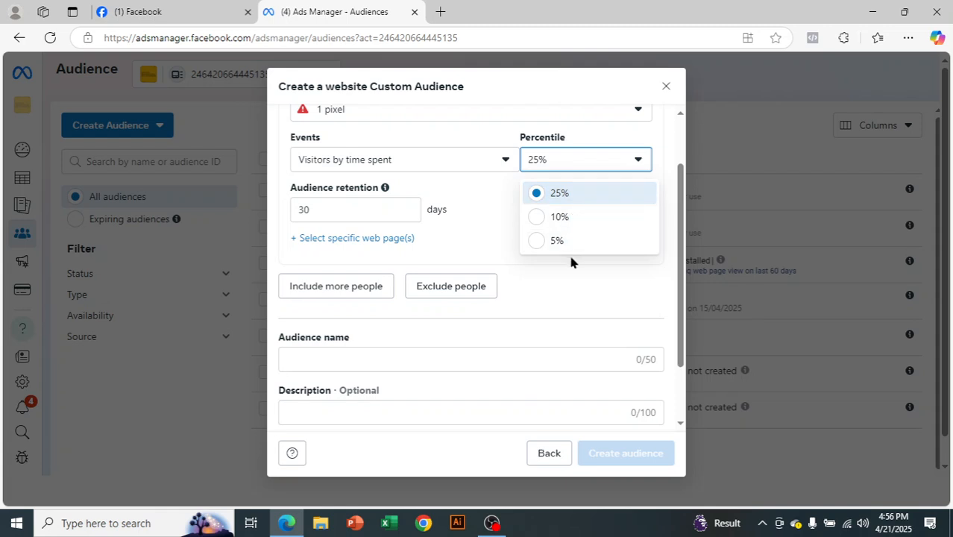
{"action": "left_click", "coordinate": [571, 196]}
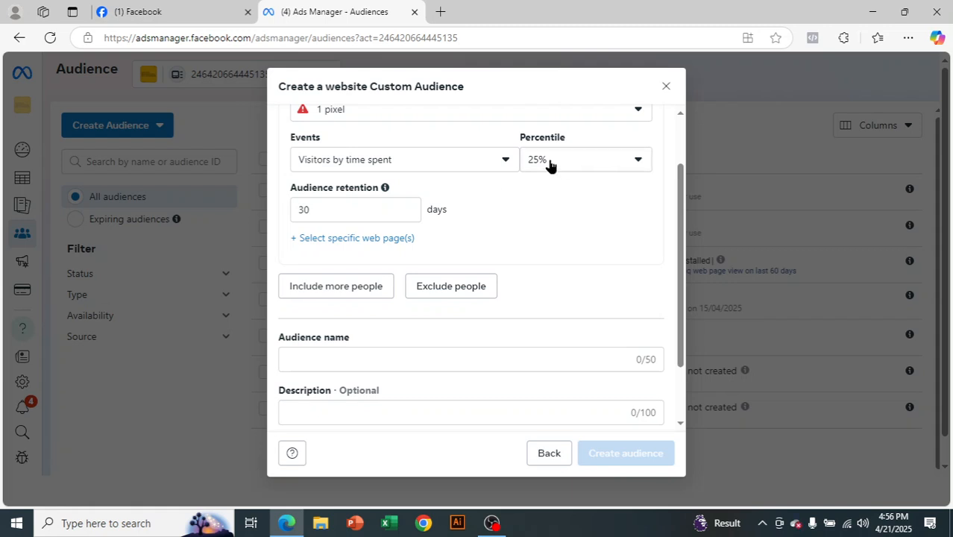
Name the website audience "25% spent on website by visitors".
{"action": "scroll", "coordinate": [415, 228], "scroll_direction": "up", "scroll_amount": 1}
{"action": "scroll", "coordinate": [415, 230], "scroll_direction": "down", "scroll_amount": 3}
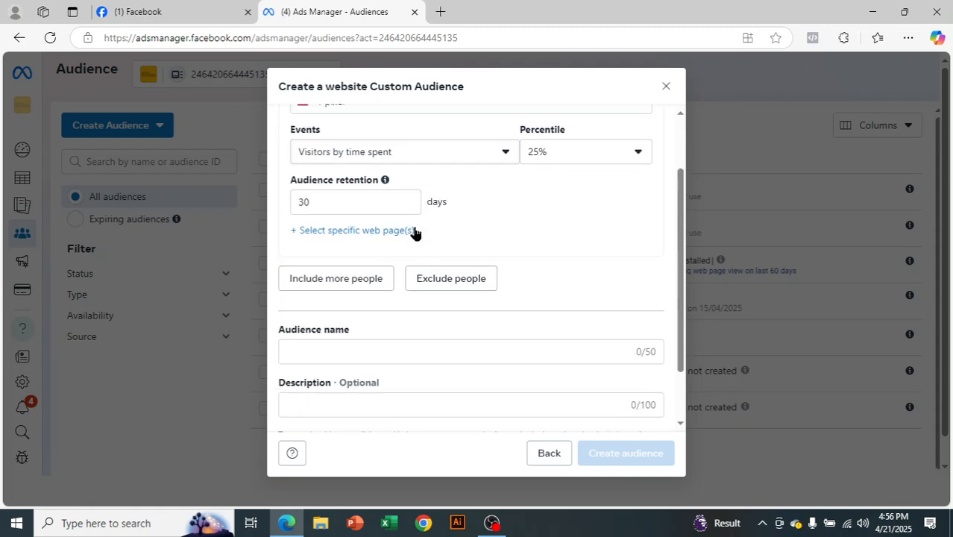
{"action": "left_click", "coordinate": [396, 283]}
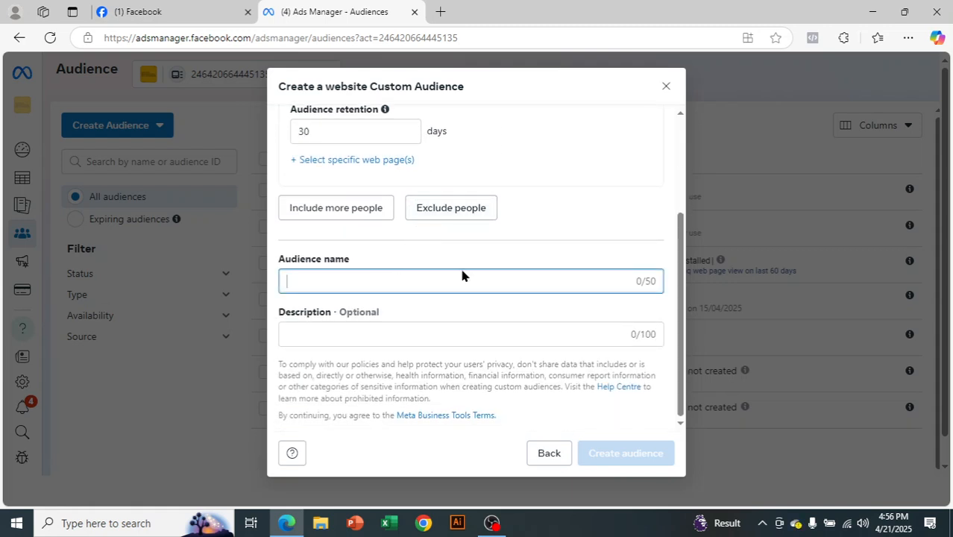
{"action": "scroll", "coordinate": [543, 269], "scroll_direction": "up", "scroll_amount": 3}
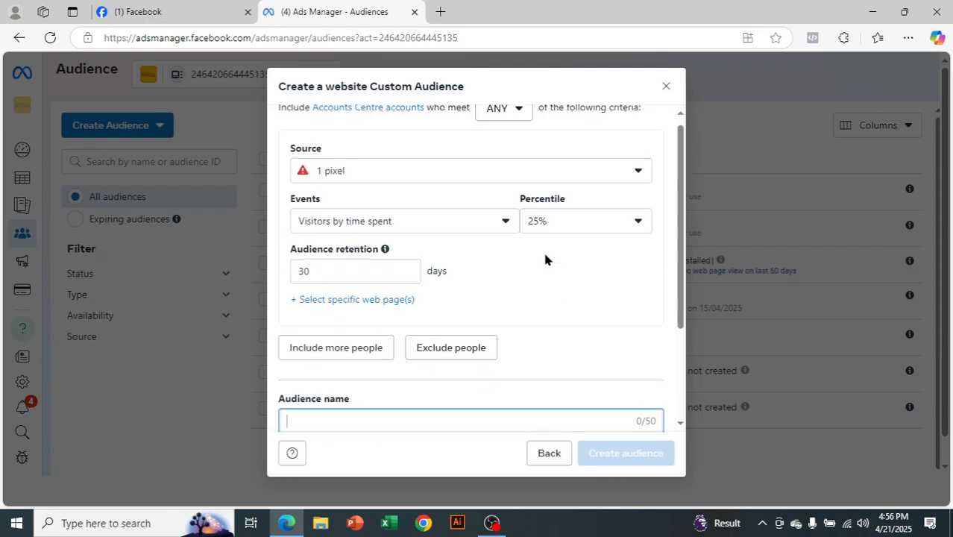
{"action": "scroll", "coordinate": [597, 335], "scroll_direction": "up", "scroll_amount": 1}
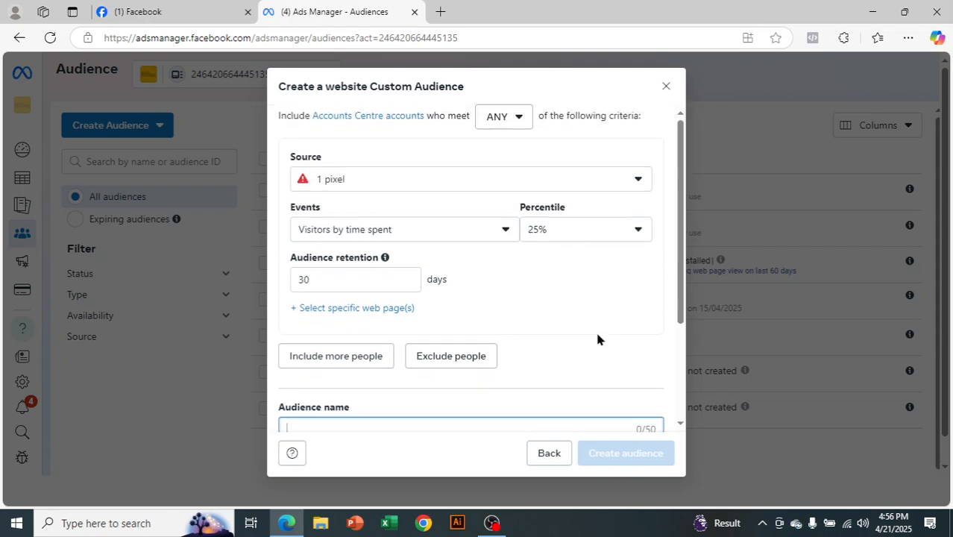
{"action": "type", "text": "25%"}
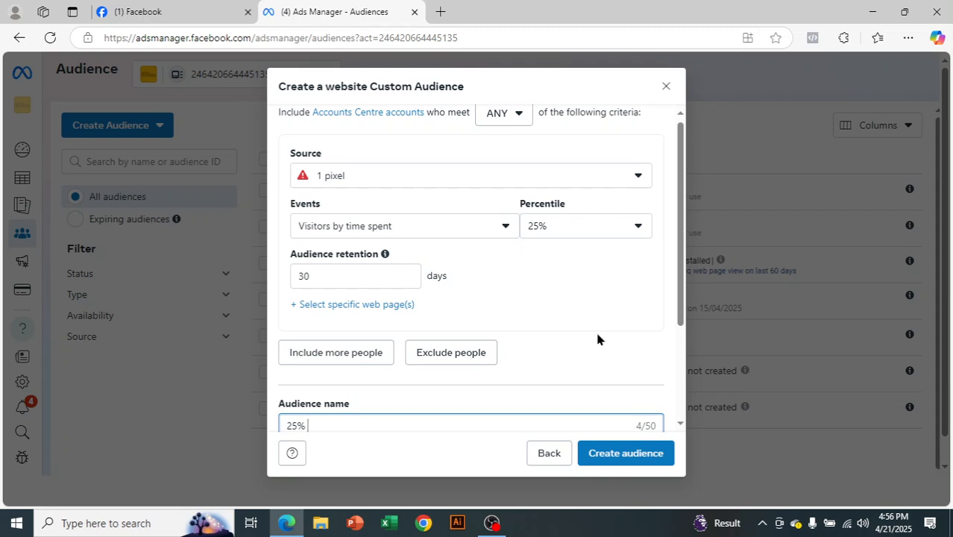
{"action": "type", "text": " spent on website b"}
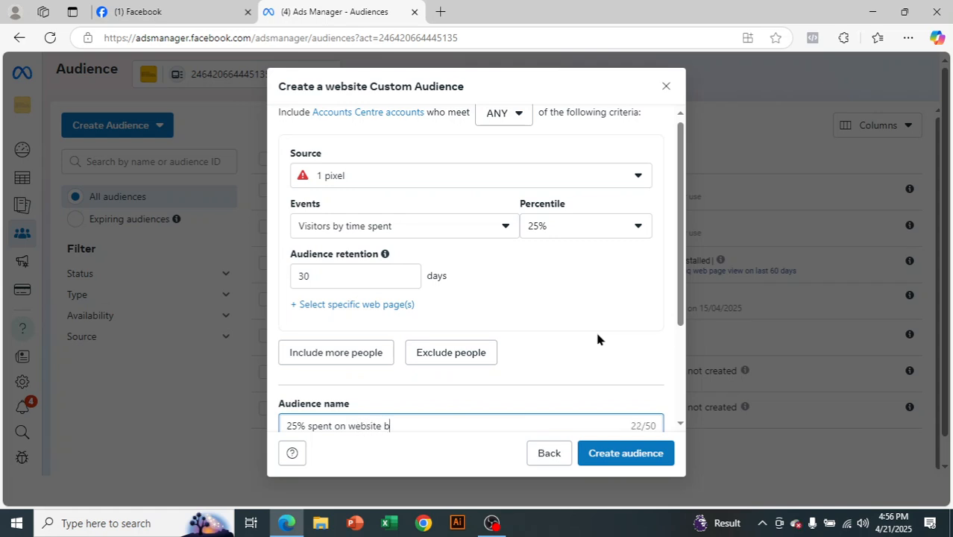
{"action": "type", "text": "y visitors"}
Create the website audience without a follow-up action and close its summary details.
{"action": "scroll", "coordinate": [666, 394], "scroll_direction": "down", "scroll_amount": 1}
{"action": "scroll", "coordinate": [665, 394], "scroll_direction": "down", "scroll_amount": 1}
{"action": "left_click", "coordinate": [617, 453]}
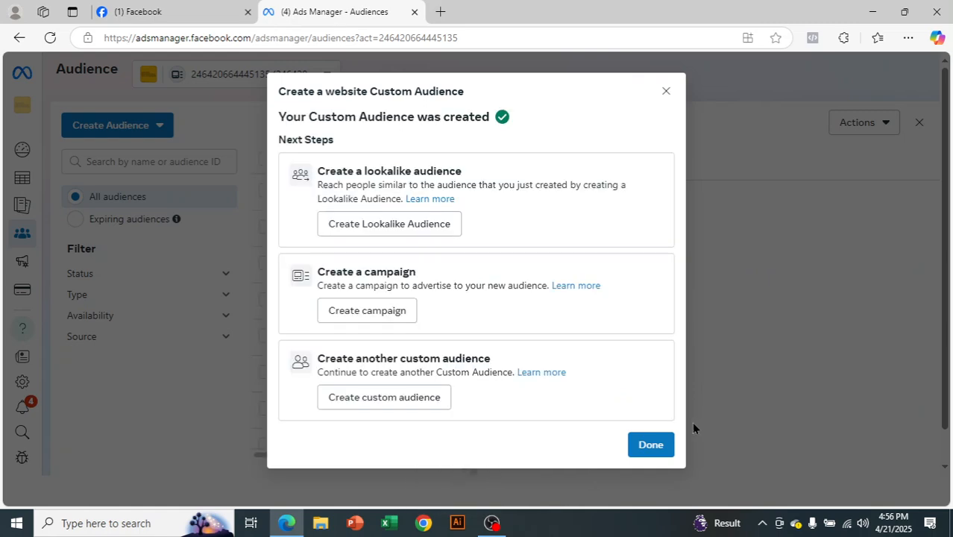
{"action": "left_click", "coordinate": [651, 445]}
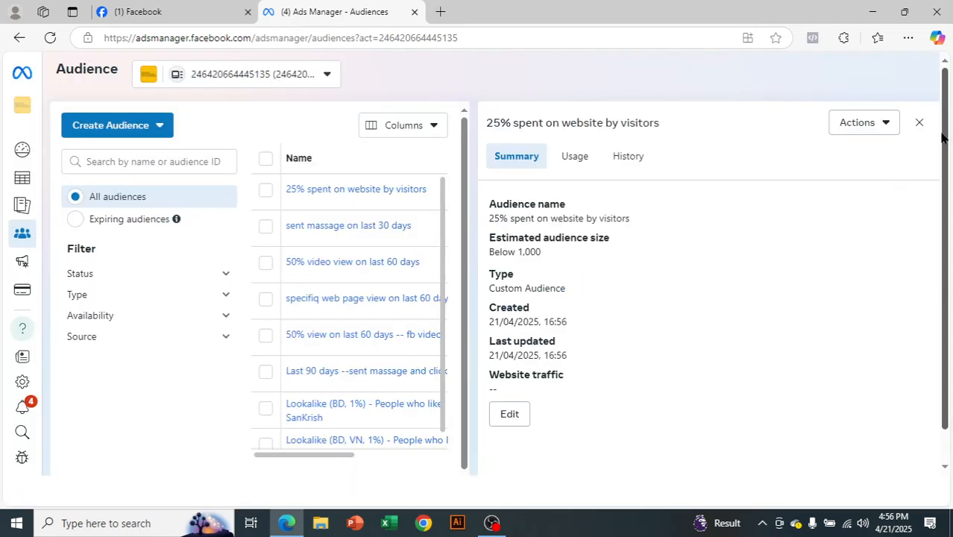
{"action": "left_click", "coordinate": [919, 122]}
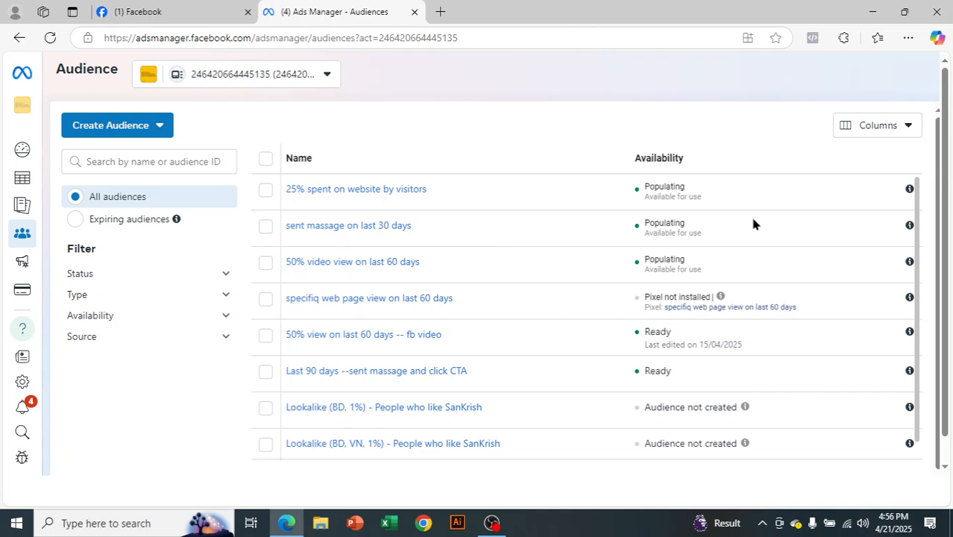
Start a lookalike audience that uses the value-based 1 pixel as its source.
{"action": "left_click", "coordinate": [160, 125]}
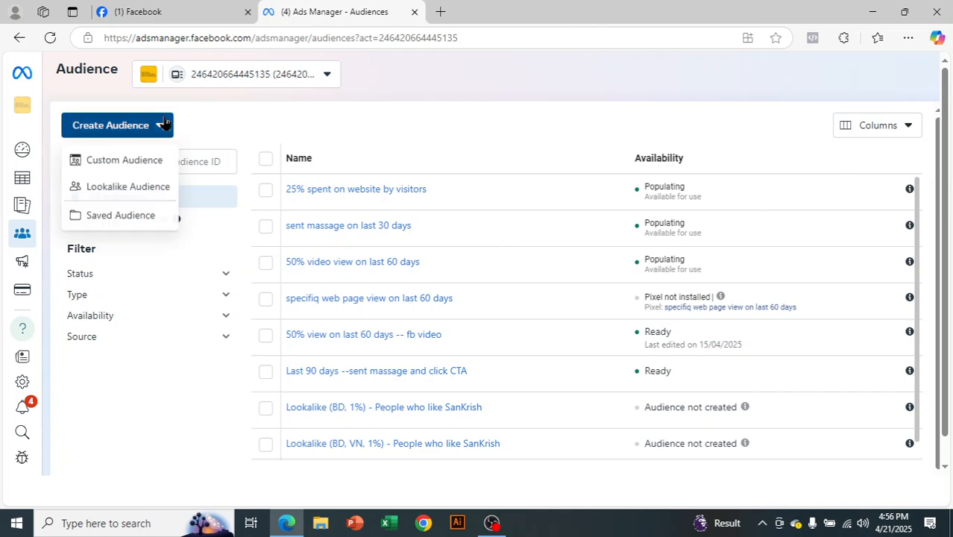
{"action": "left_click", "coordinate": [96, 188]}
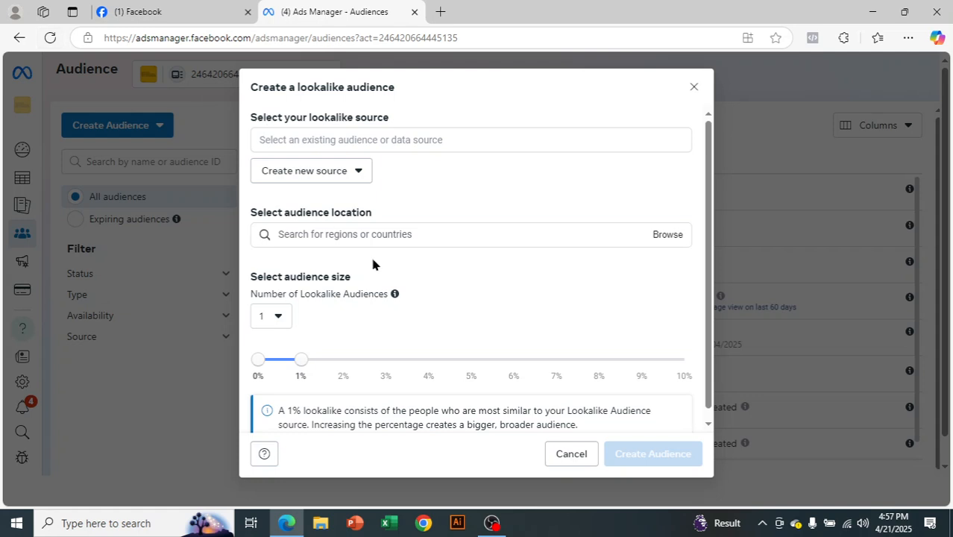
{"action": "scroll", "coordinate": [382, 261], "scroll_direction": "down", "scroll_amount": 1}
{"action": "scroll", "coordinate": [381, 265], "scroll_direction": "up", "scroll_amount": 1}
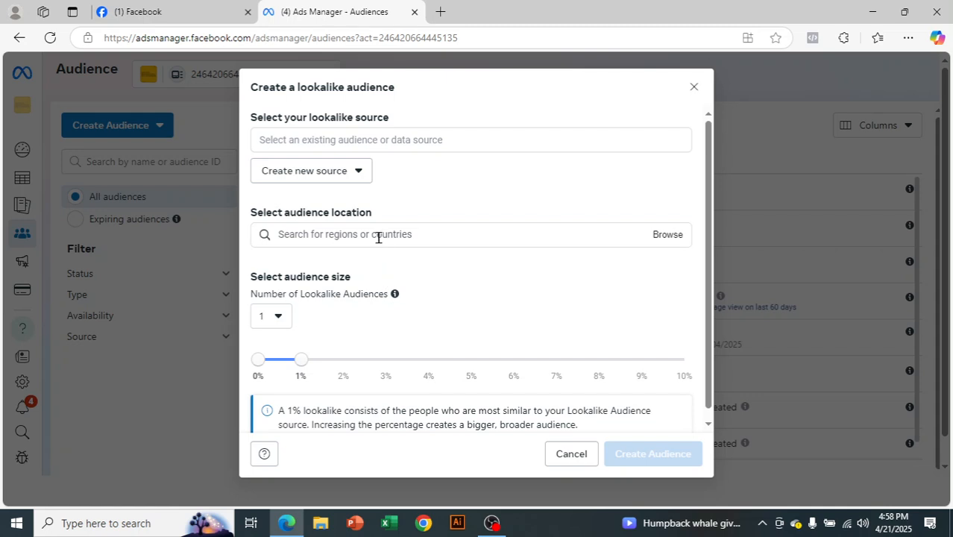
{"action": "scroll", "coordinate": [441, 242], "scroll_direction": "down", "scroll_amount": 1}
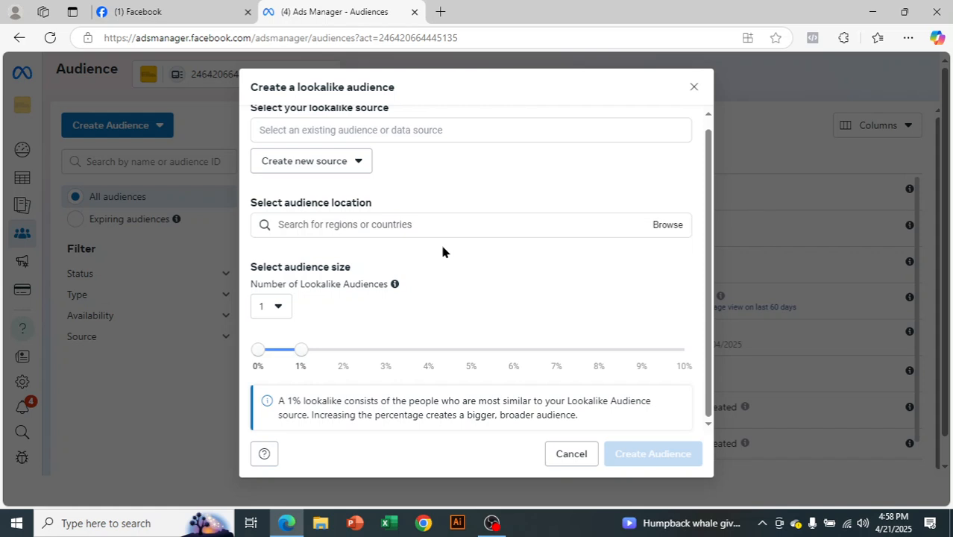
{"action": "scroll", "coordinate": [441, 242], "scroll_direction": "up", "scroll_amount": 1}
{"action": "left_click", "coordinate": [445, 141]}
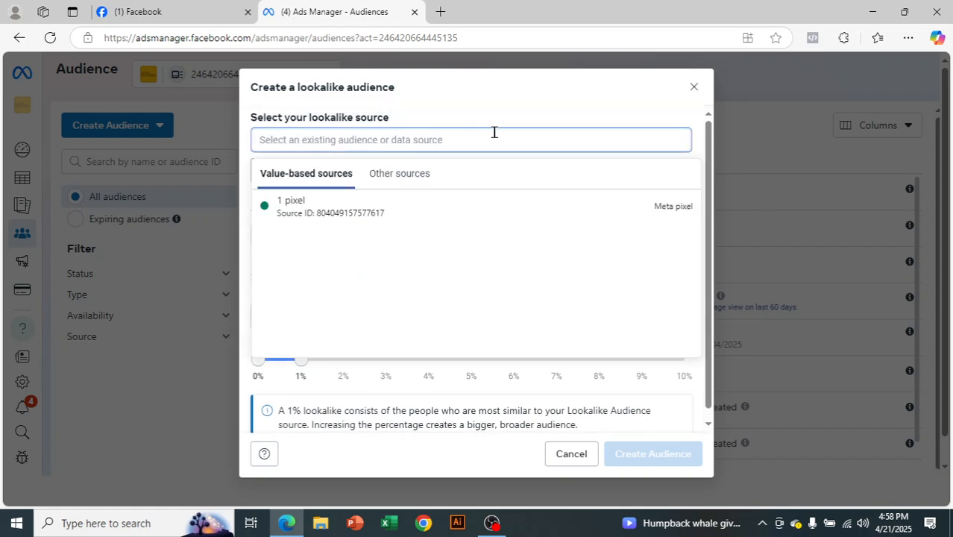
{"action": "left_click", "coordinate": [304, 212]}
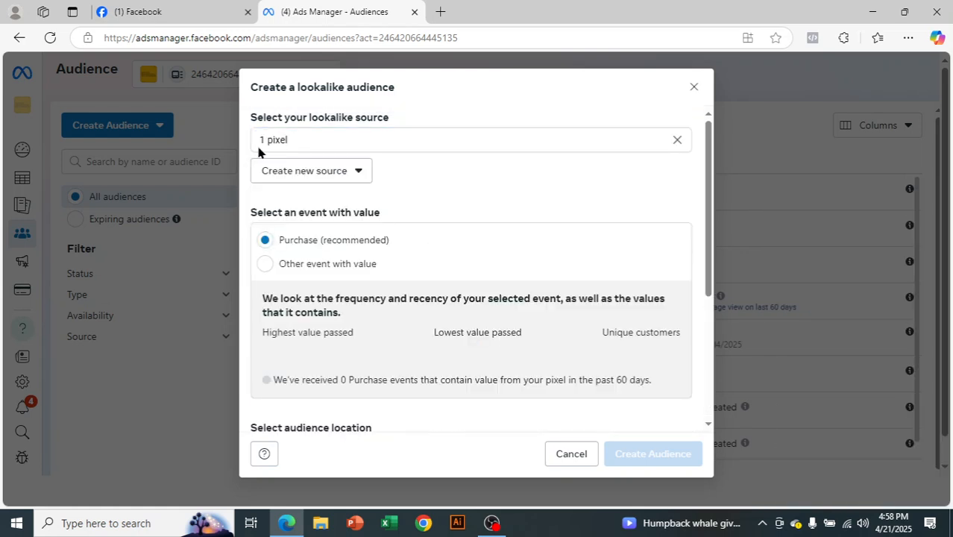
Set the lookalike audience's size to 2% and its location to Bangladesh.
{"action": "scroll", "coordinate": [447, 241], "scroll_direction": "down", "scroll_amount": 5}
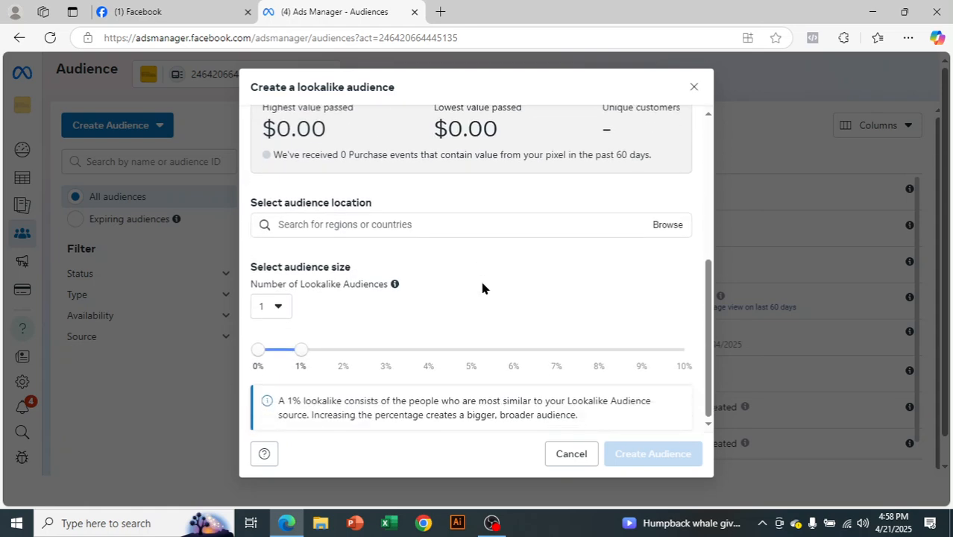
{"action": "left_click_drag", "start_coordinate": [272, 285], "coordinate": [391, 288]}
{"action": "left_click_drag", "start_coordinate": [302, 353], "coordinate": [336, 355]}
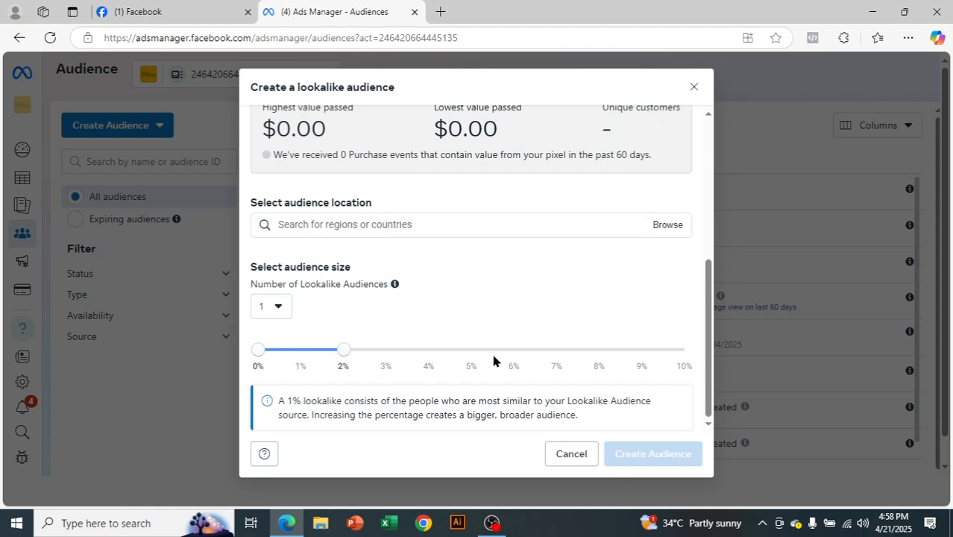
{"action": "scroll", "coordinate": [373, 253], "scroll_direction": "up", "scroll_amount": 1}
{"action": "left_click", "coordinate": [368, 292]}
{"action": "type", "text": "ba"}
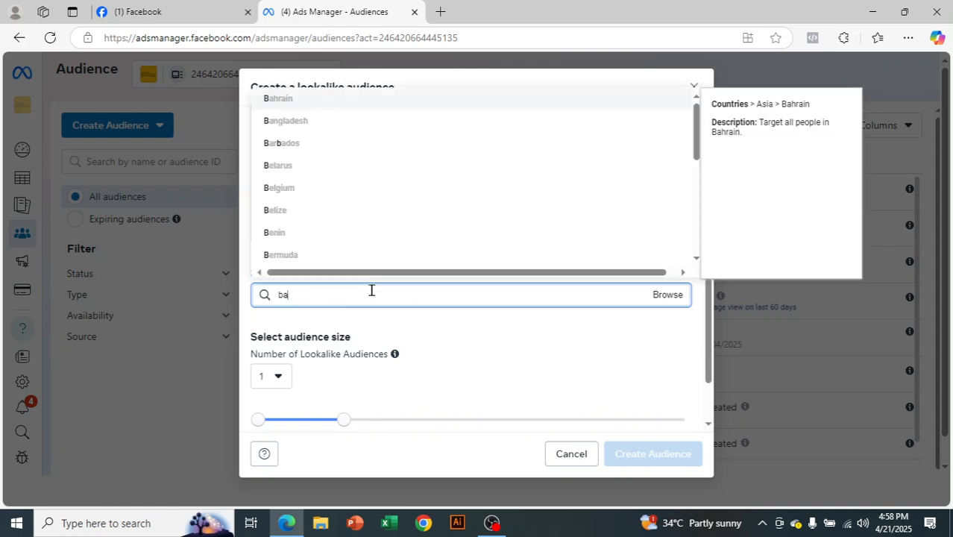
{"action": "type", "text": "ng"}
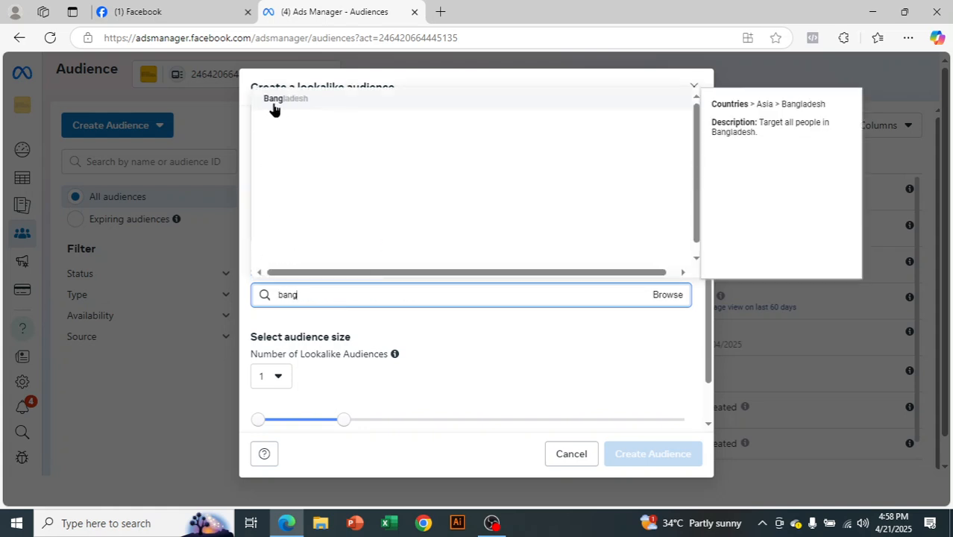
{"action": "left_click", "coordinate": [267, 110]}
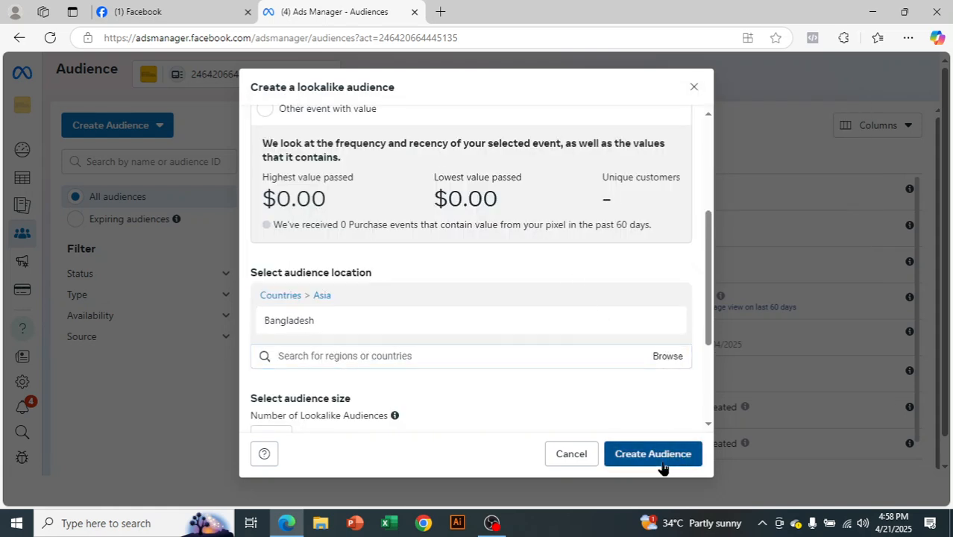
Try to create the lookalike audience, check the message about the source, and close the dialog.
{"action": "left_click", "coordinate": [653, 455]}
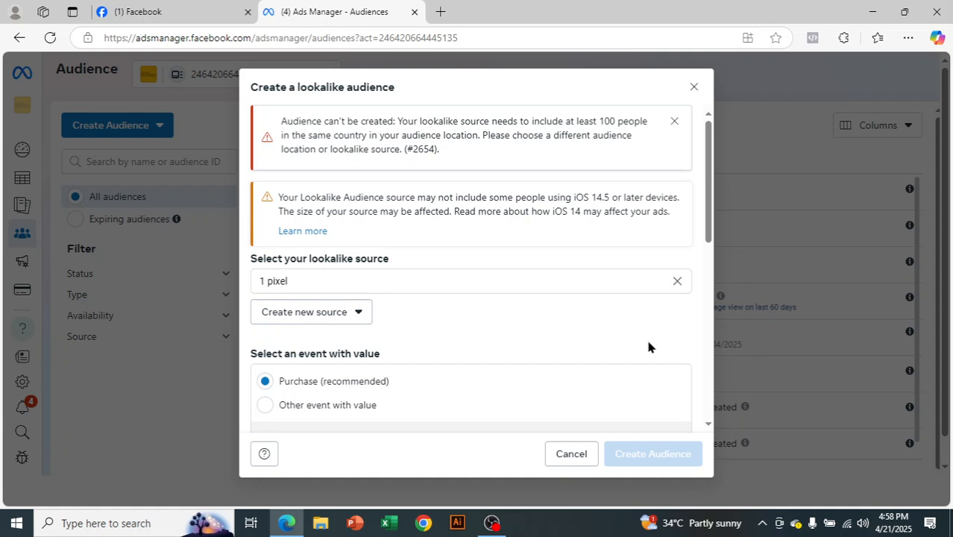
{"action": "scroll", "coordinate": [647, 344], "scroll_direction": "down", "scroll_amount": 5}
{"action": "scroll", "coordinate": [677, 296], "scroll_direction": "up", "scroll_amount": 5}
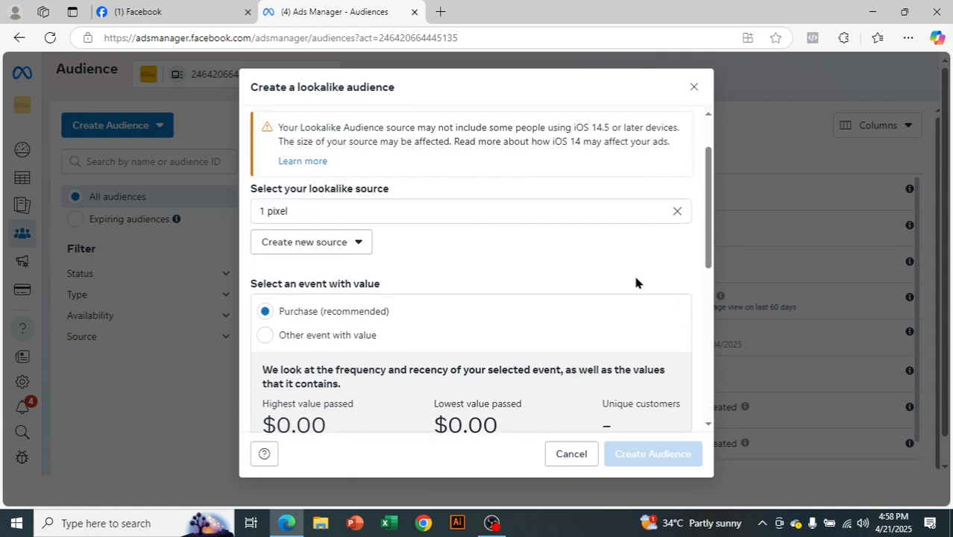
{"action": "left_click_drag", "start_coordinate": [386, 128], "coordinate": [610, 132]}
{"action": "left_click", "coordinate": [633, 129]}
{"action": "left_click", "coordinate": [693, 89]}
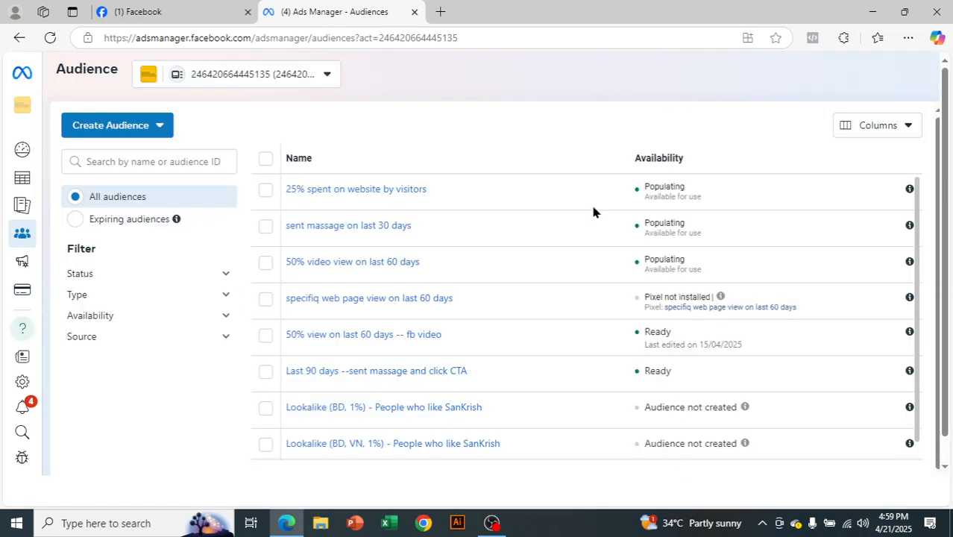
{"action": "left_click", "coordinate": [108, 126]}
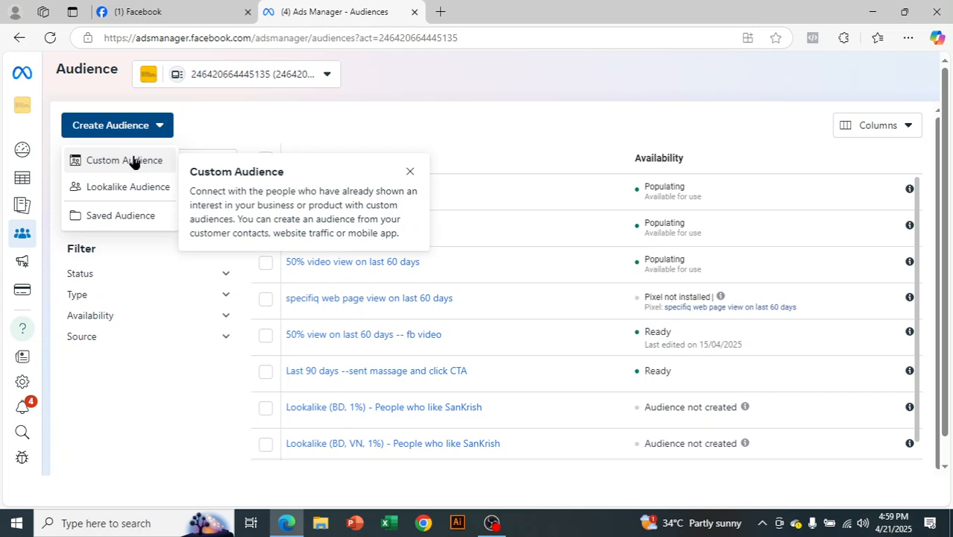
{"action": "left_click", "coordinate": [127, 161]}
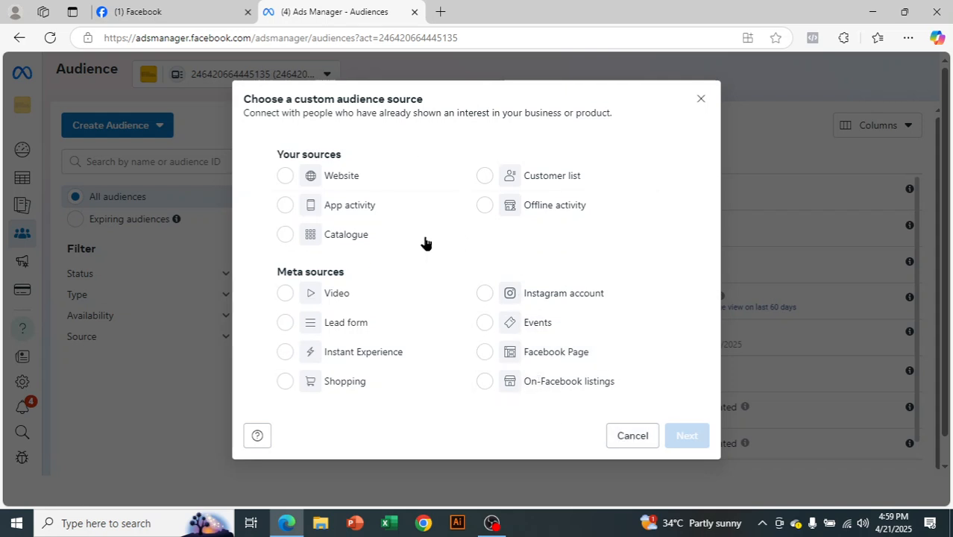
{"action": "left_click", "coordinate": [631, 444]}
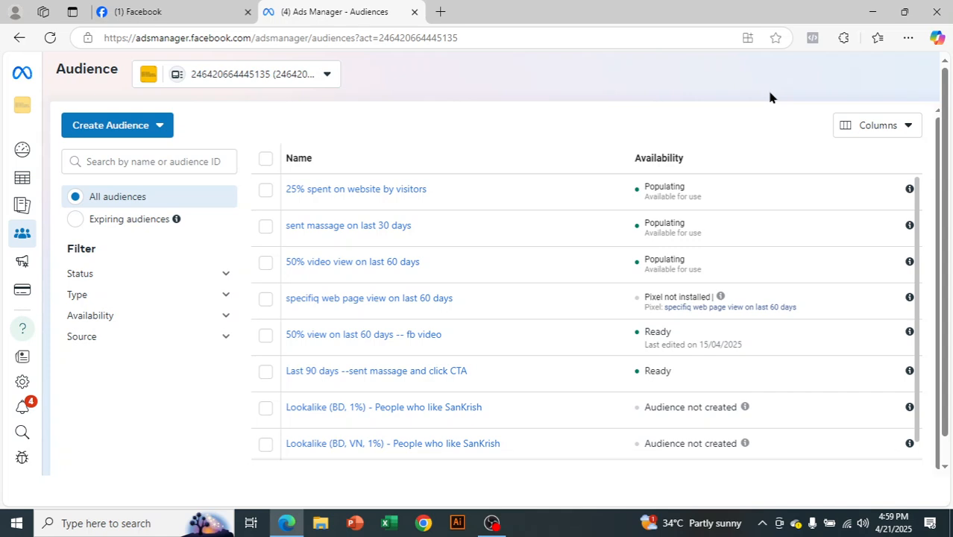
{"action": "left_click", "coordinate": [492, 523]}
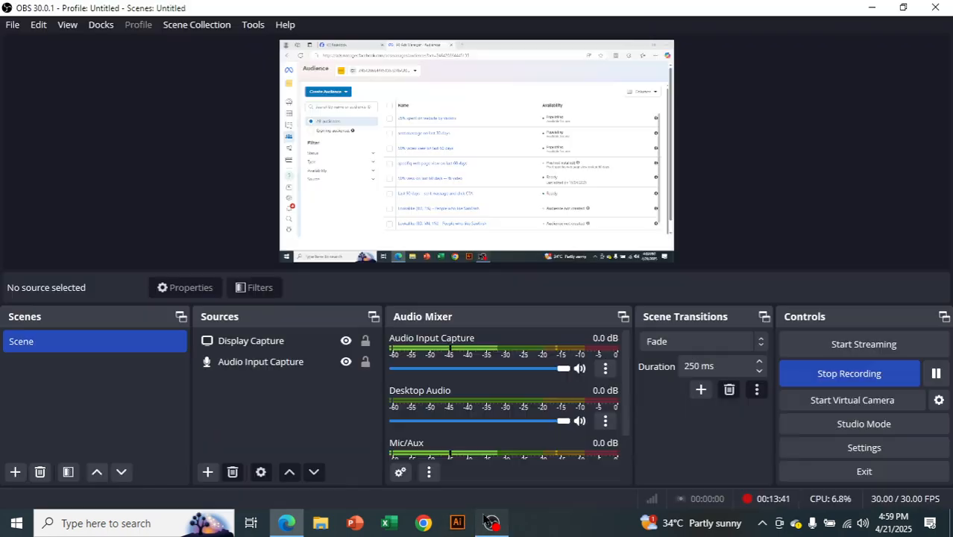